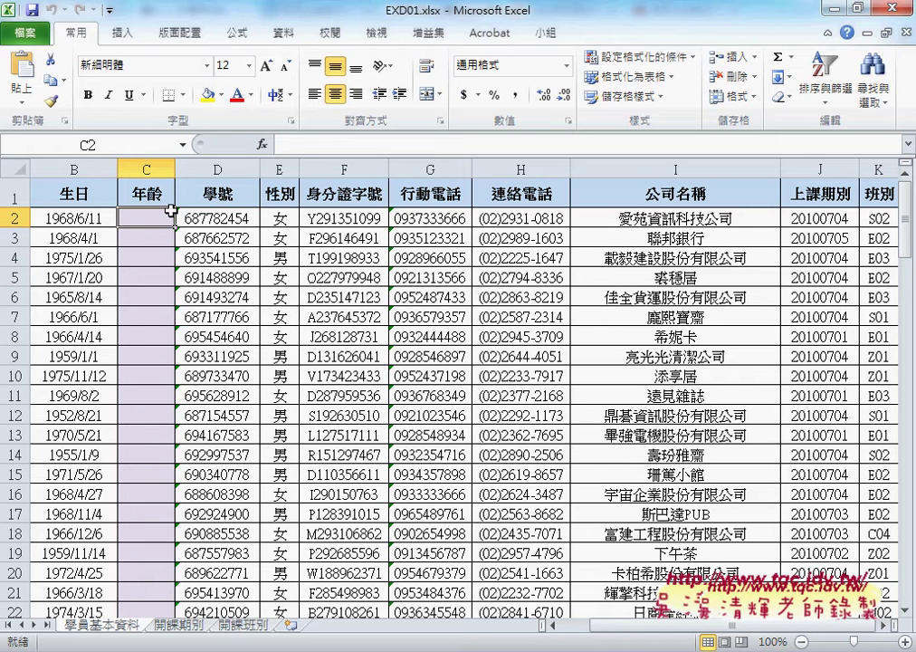
Browse the Date & Time functions for C2, then close the browser without inserting any.
click(312, 147)
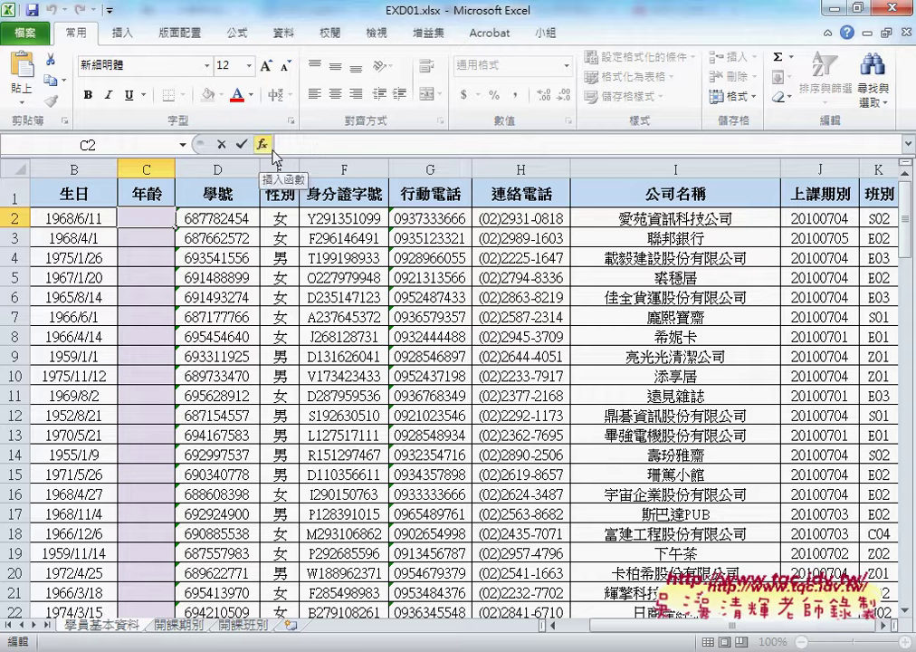
click(271, 152)
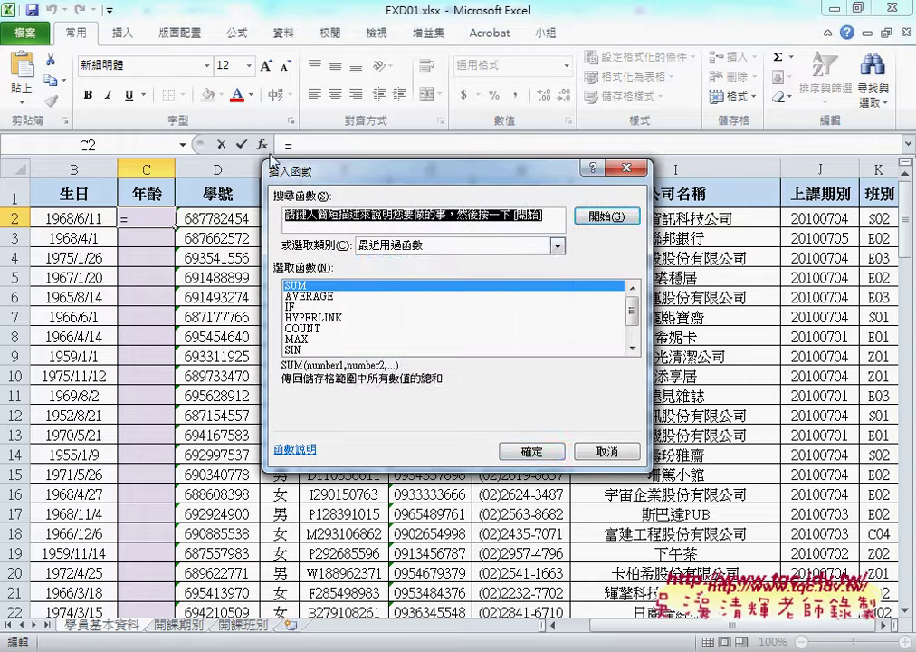
click(408, 245)
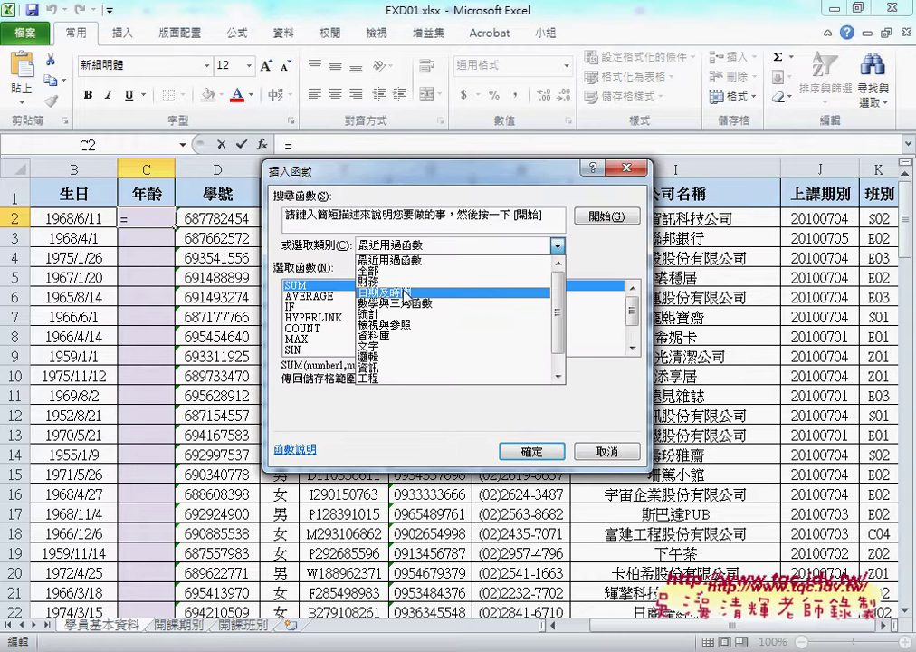
click(408, 291)
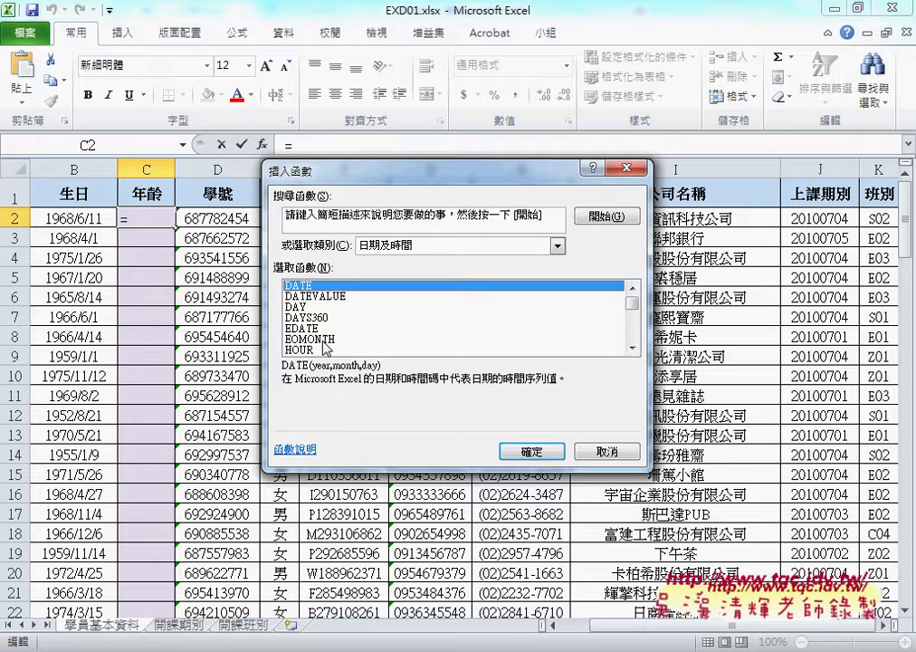
click(597, 453)
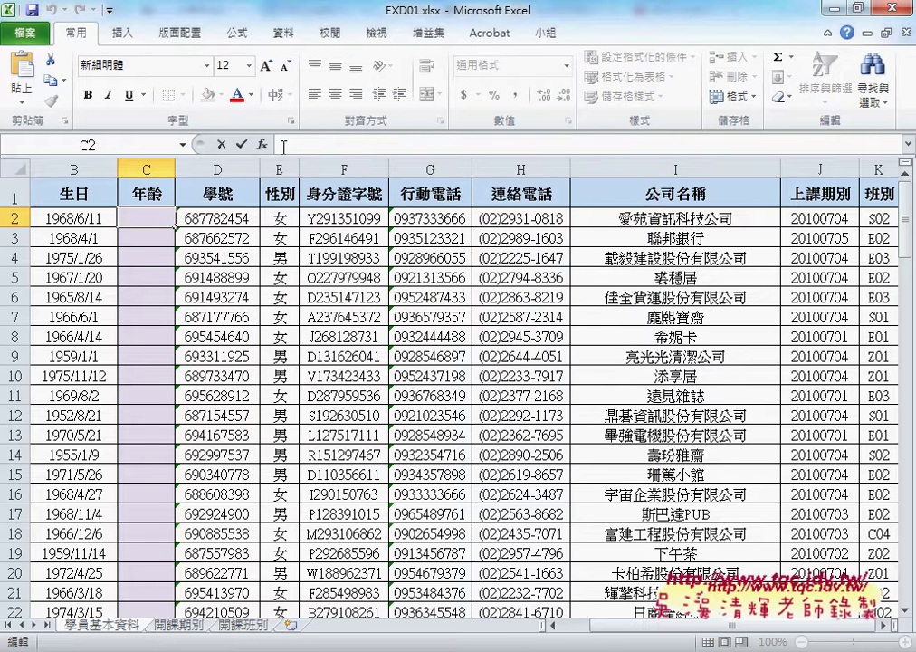
text(-)
key(Escape)
Enter =DATEDIF(B2,TODAY(),"Y") in C2, giving an age of 47.
text(=da)
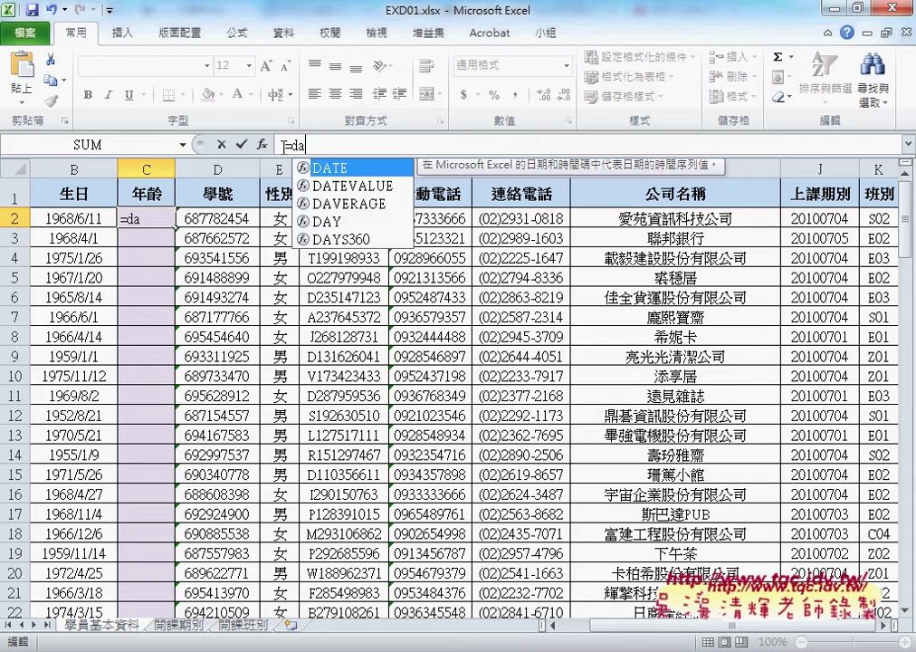
text(te)
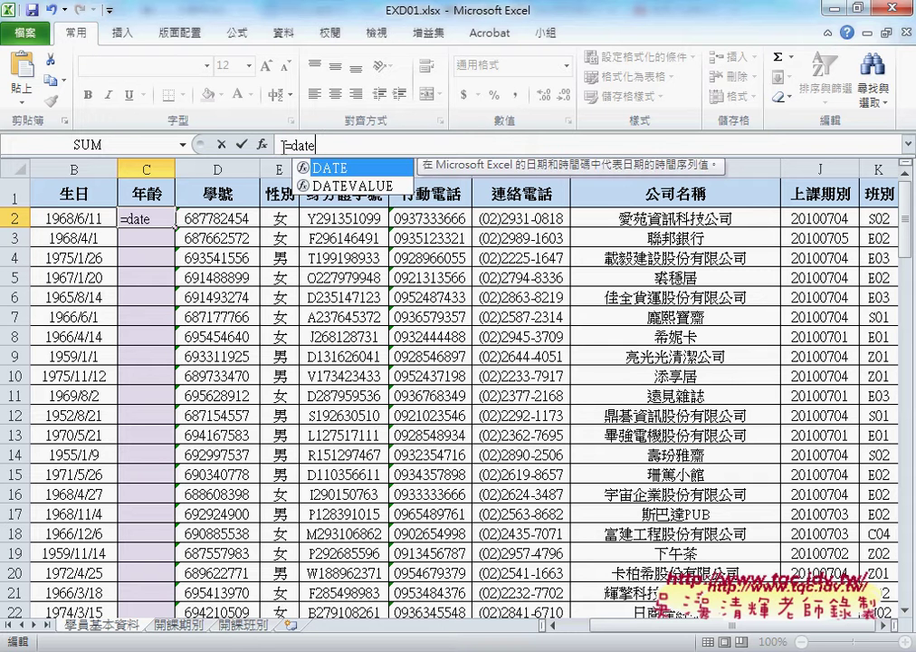
text(dif)
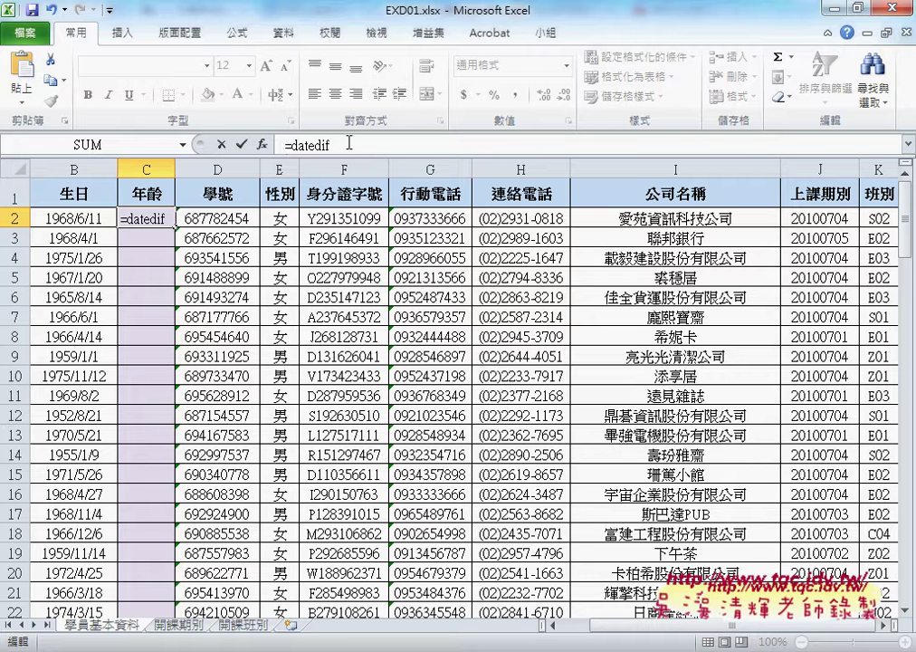
text(()
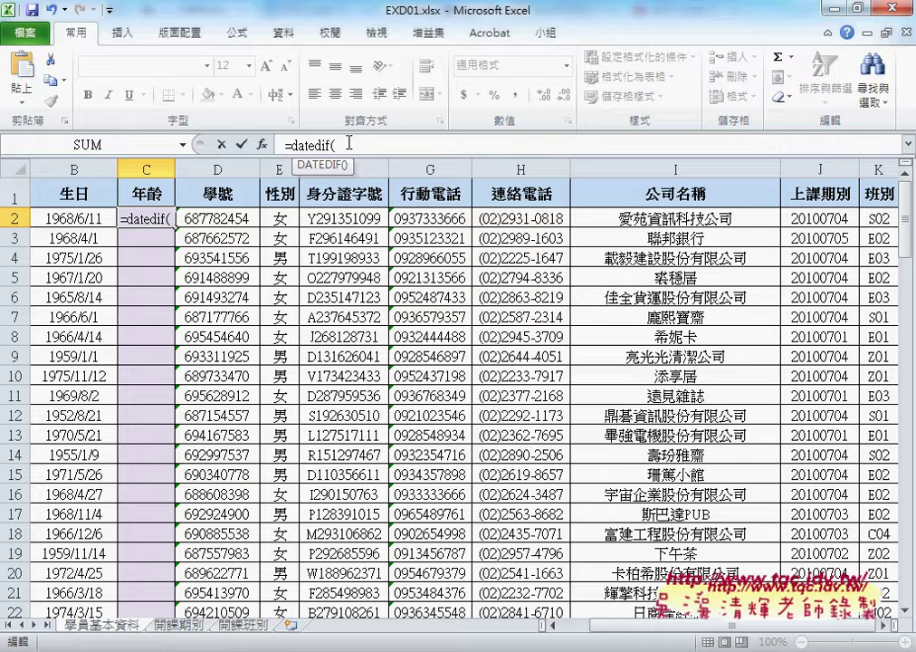
click(72, 220)
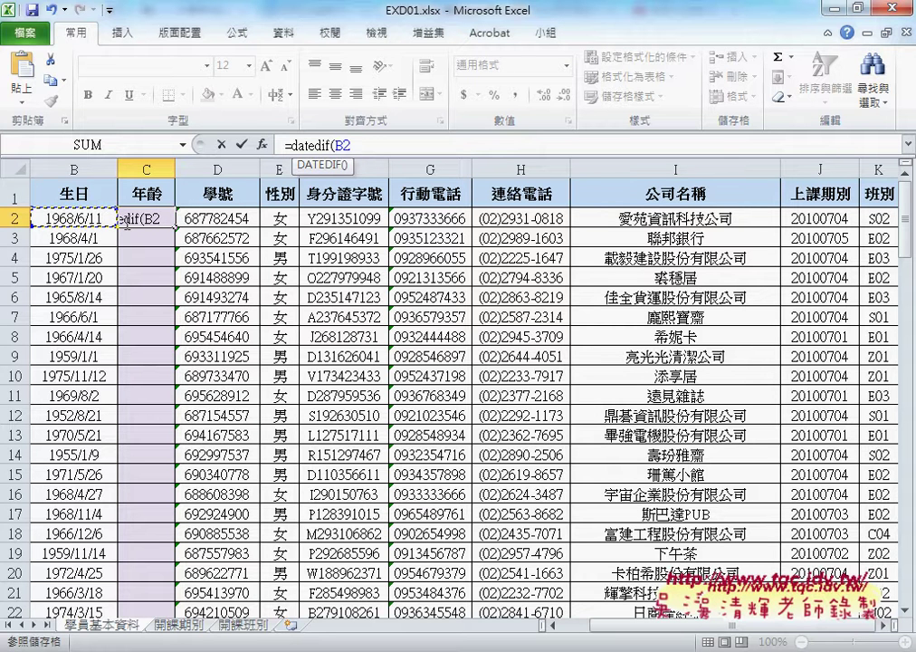
text(,)
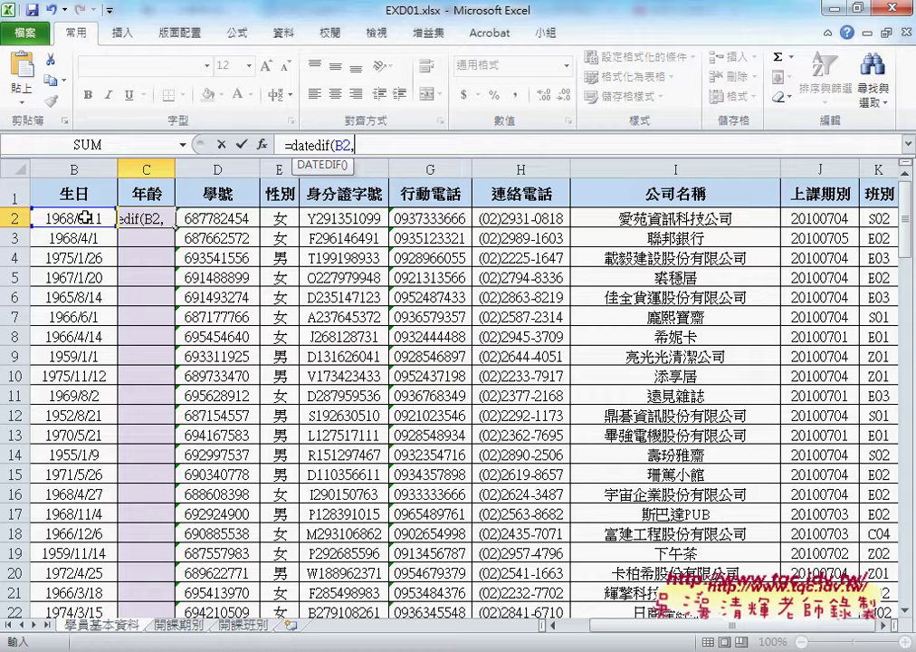
text(tod)
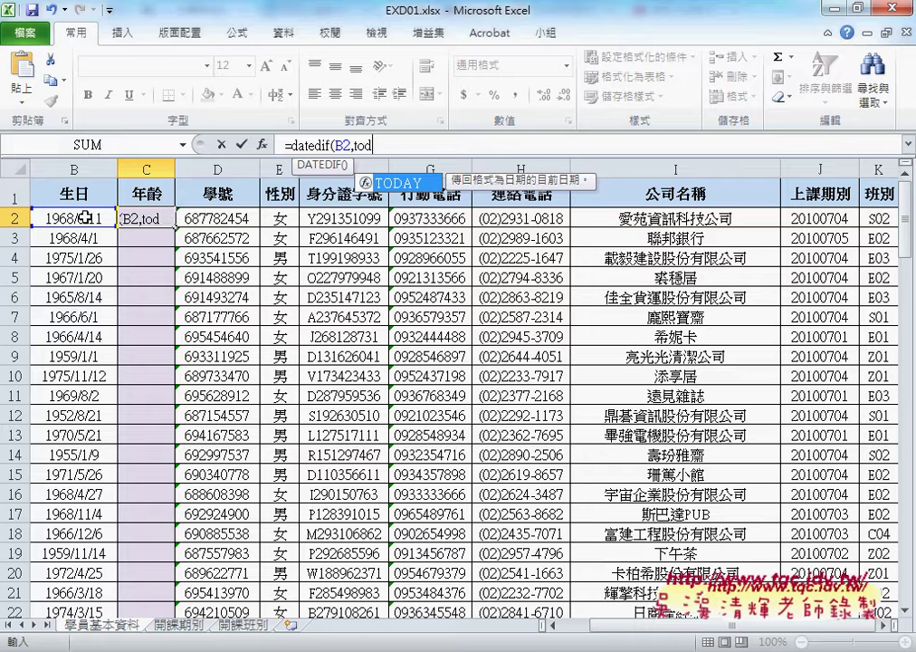
text(ay)
text(())
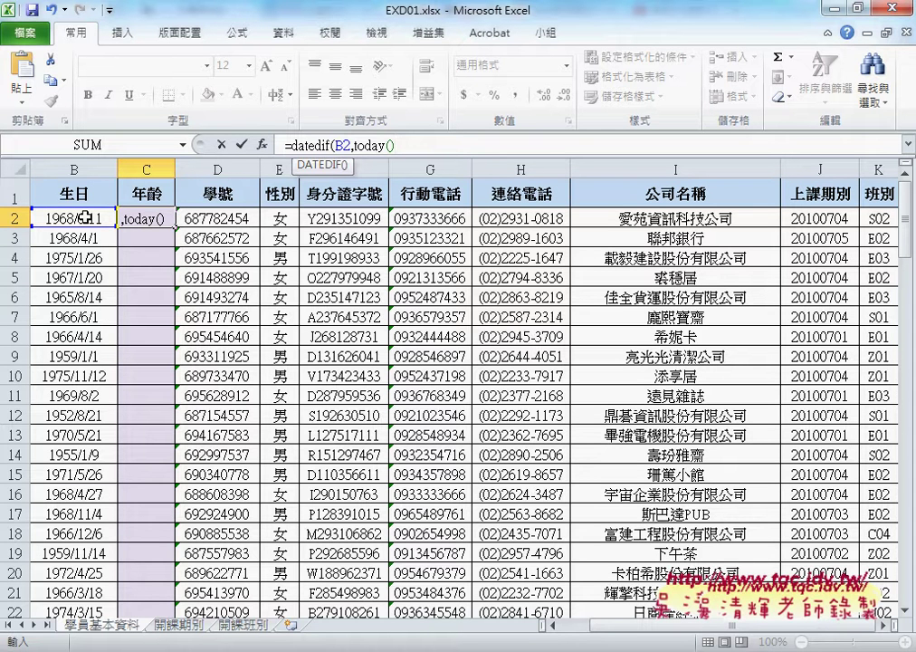
text(,)
text(")
text(Y)
text(")
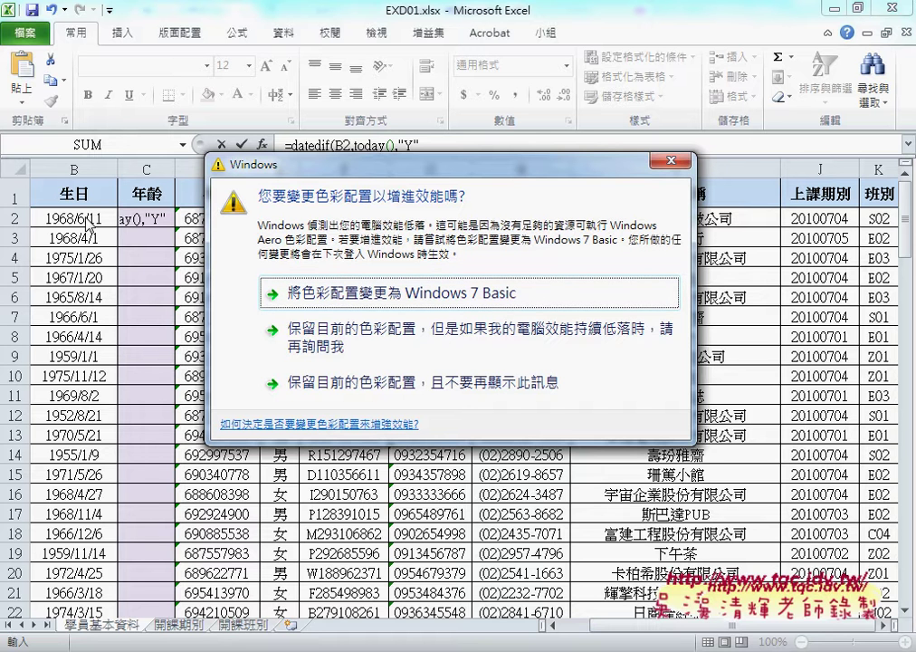
drag(361, 174, 548, 648)
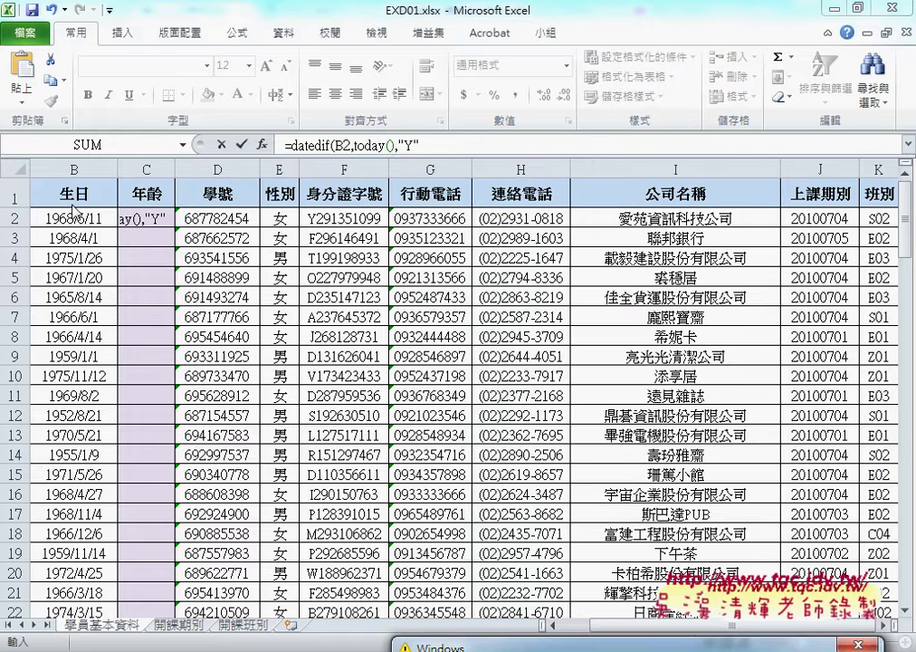
click(442, 145)
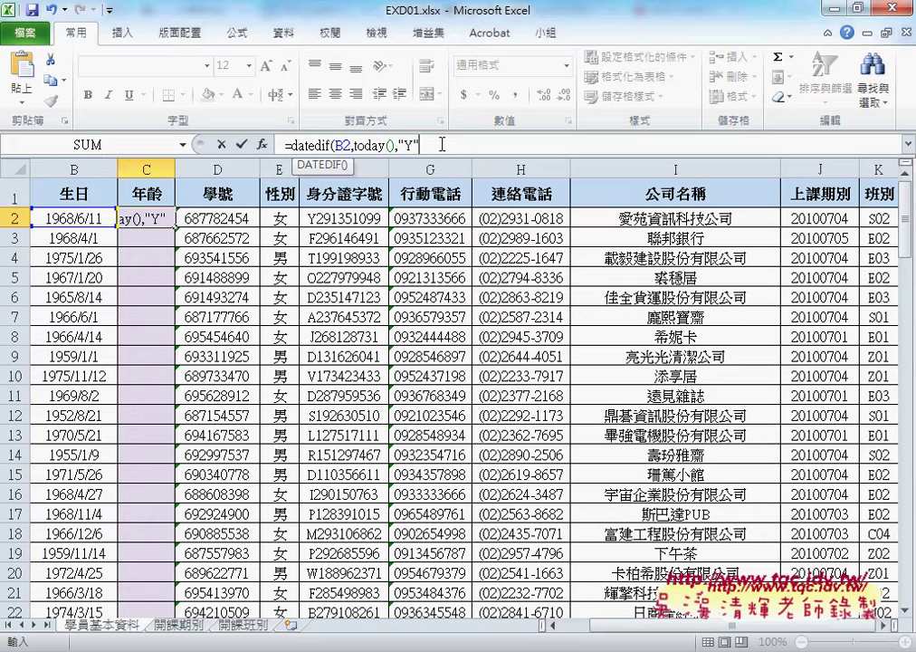
text())
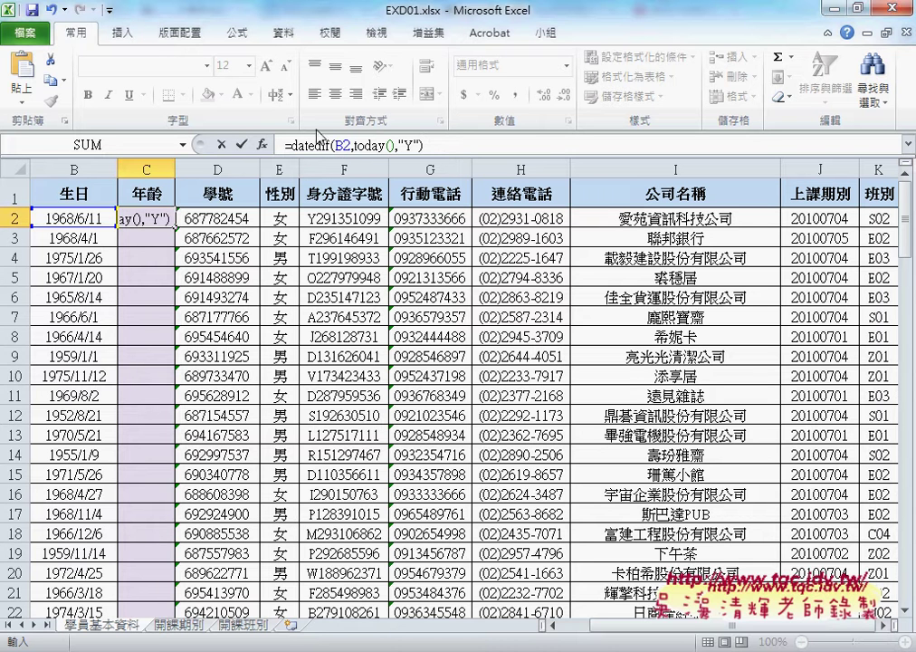
click(241, 145)
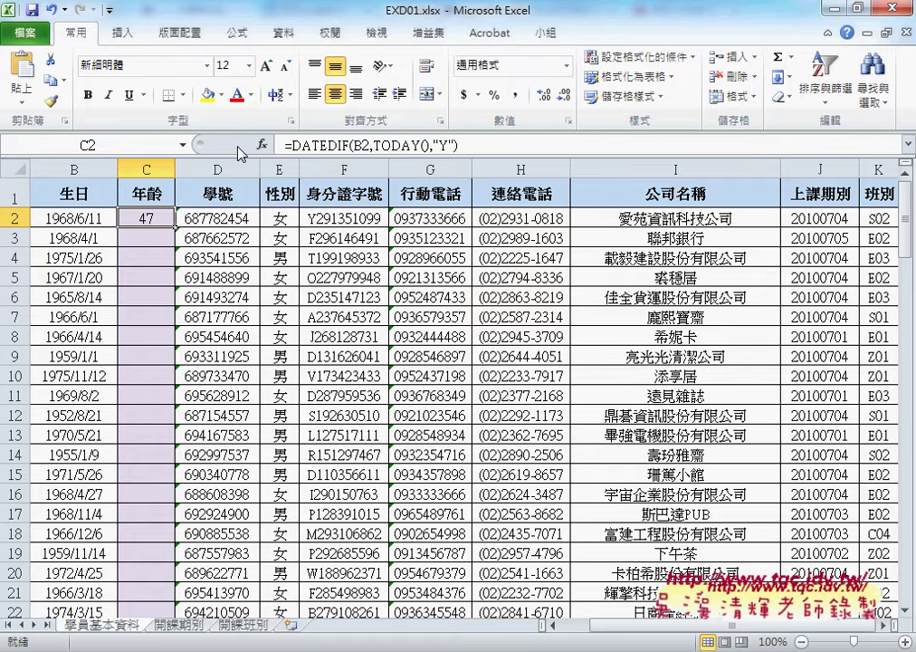
Fill C2's age formula down column C and check that row 10 references B10.
double_click(177, 227)
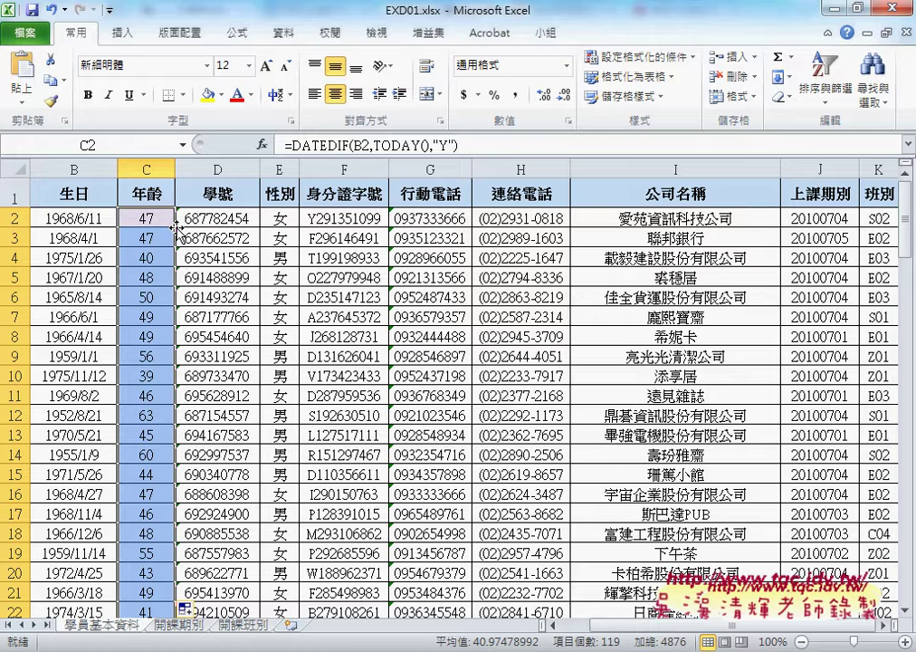
click(72, 217)
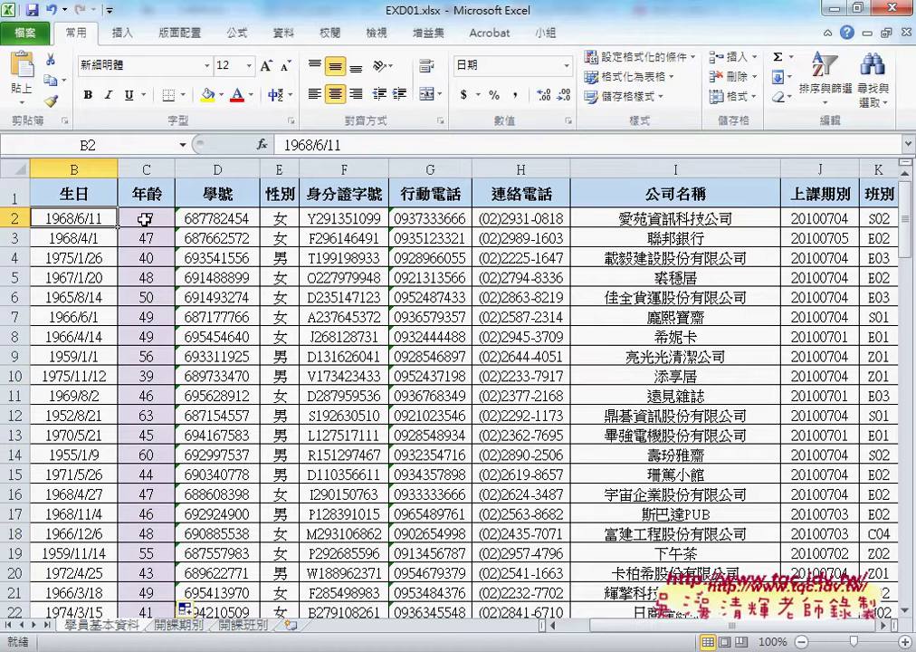
click(144, 218)
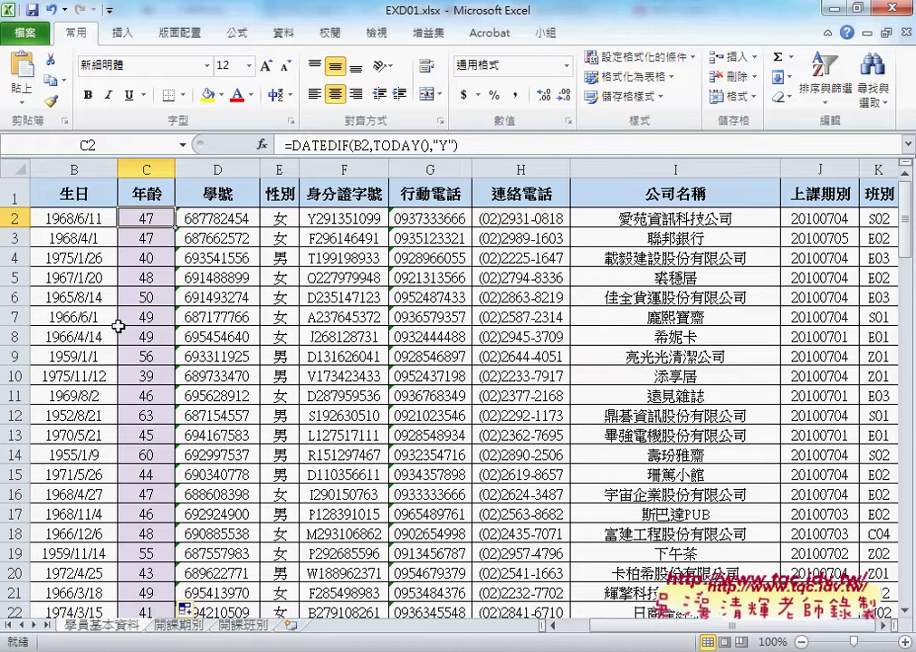
click(94, 378)
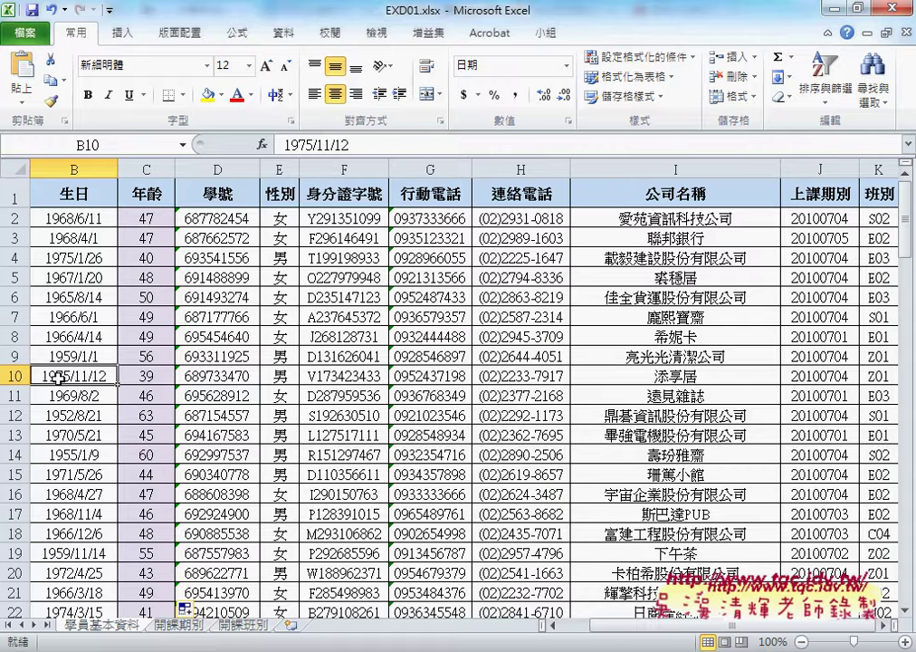
click(164, 380)
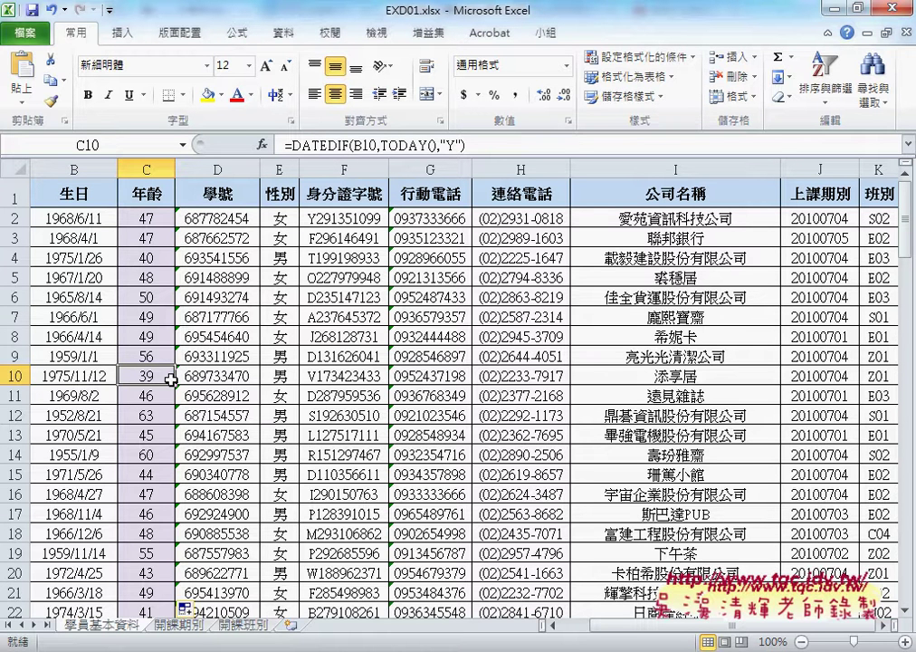
click(86, 380)
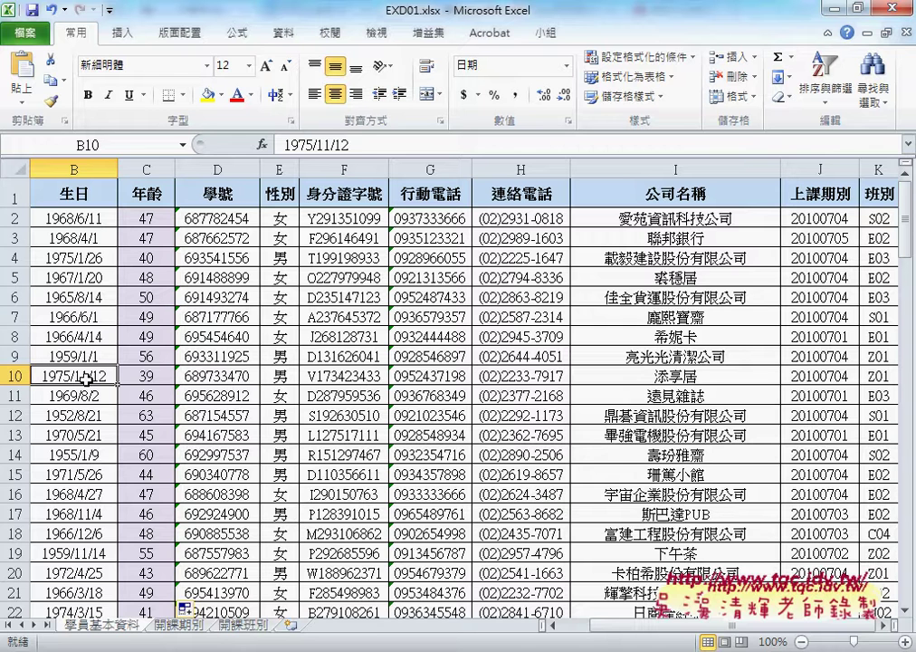
click(143, 219)
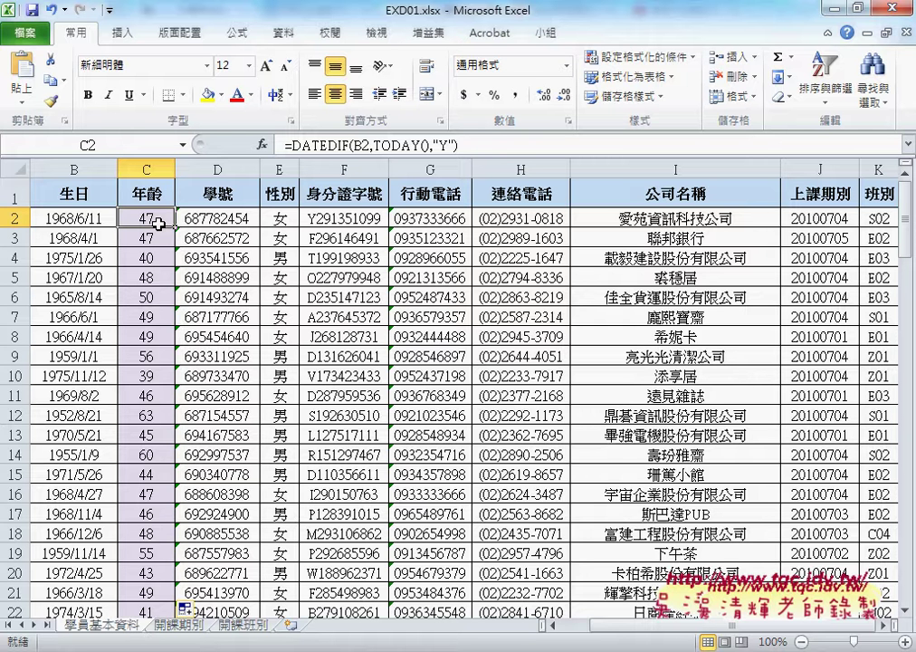
Append &"歲" to the C2 age formula and fill it down so ages read like 47歲.
click(491, 145)
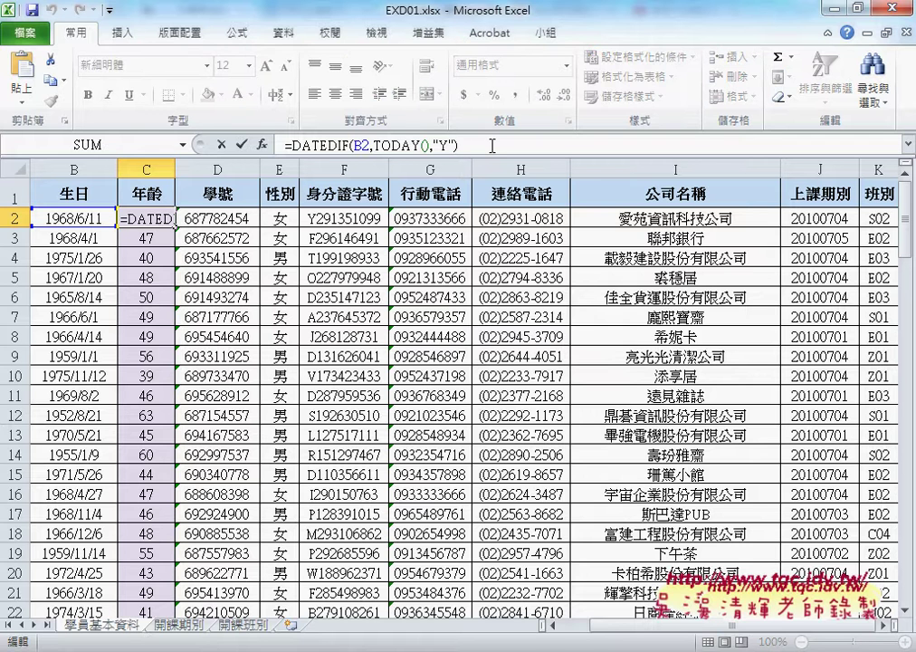
click(491, 145)
text(&)
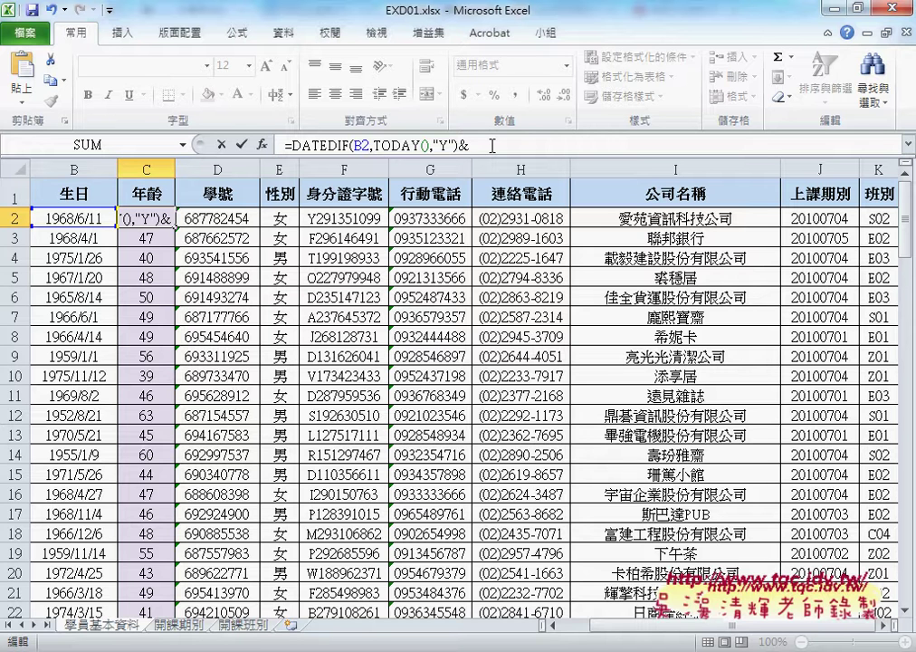
text(")
text(ㄙㄨ)
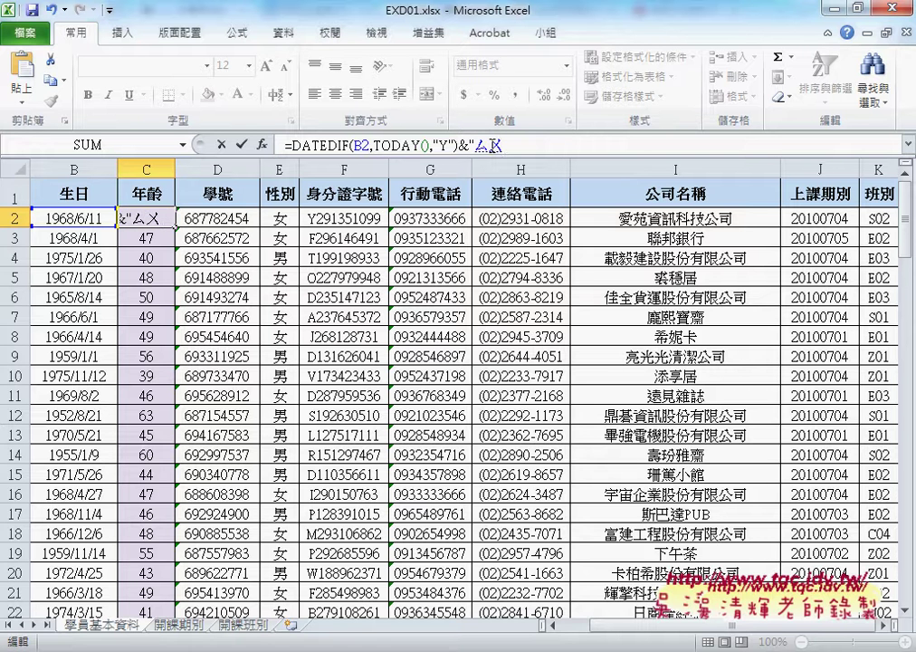
text(ㄟˋ)
text(")
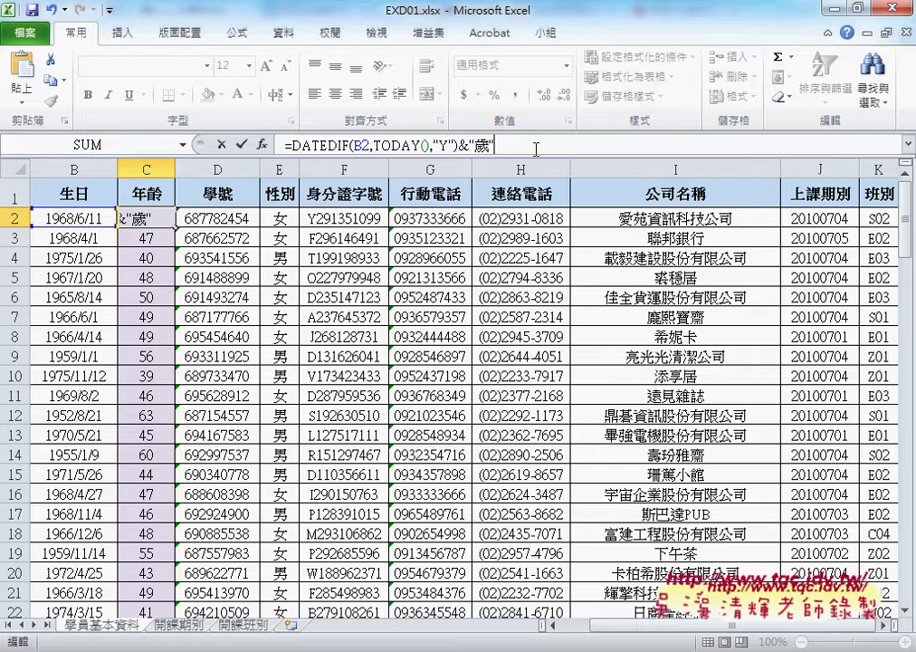
click(242, 145)
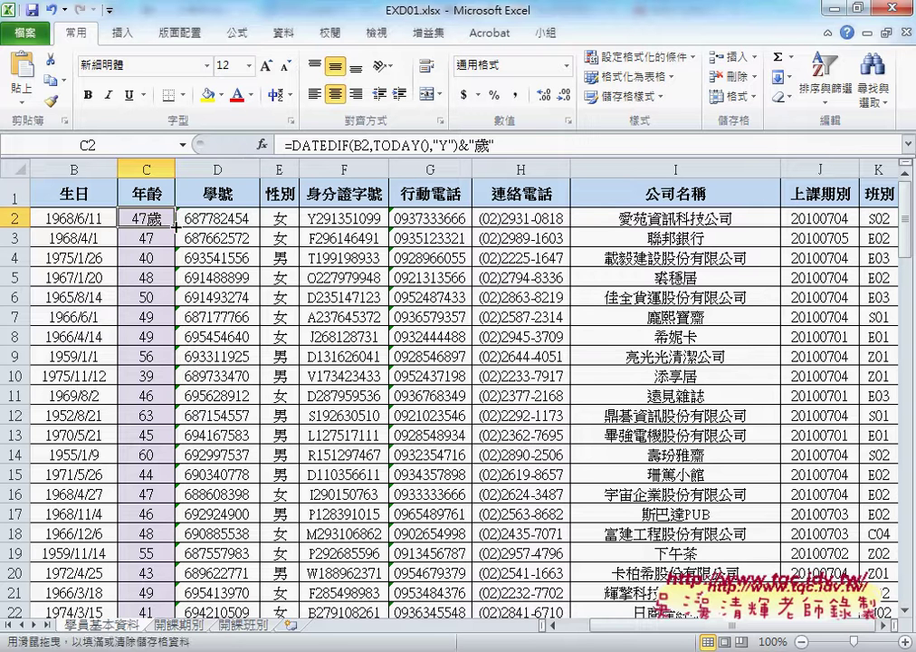
double_click(173, 226)
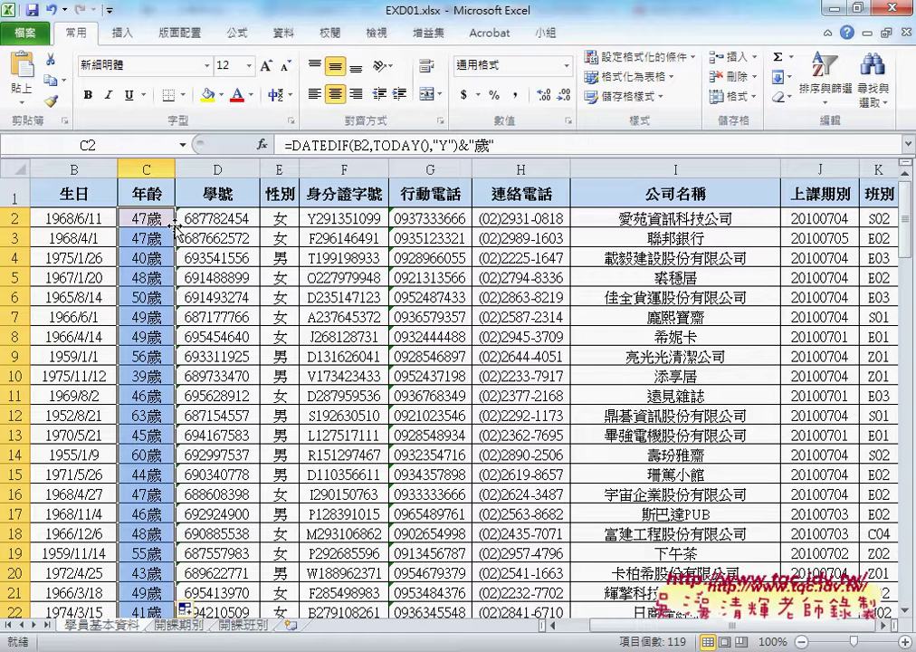
Delete the &"歲" suffix from C2's formula so it shows plain 47.
key(F2)
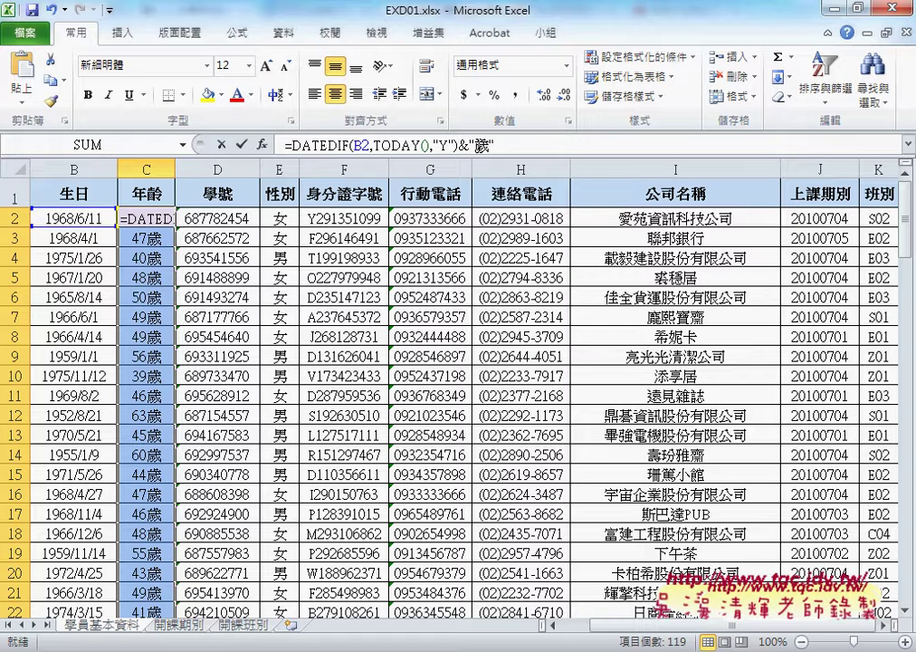
drag(458, 145, 497, 145)
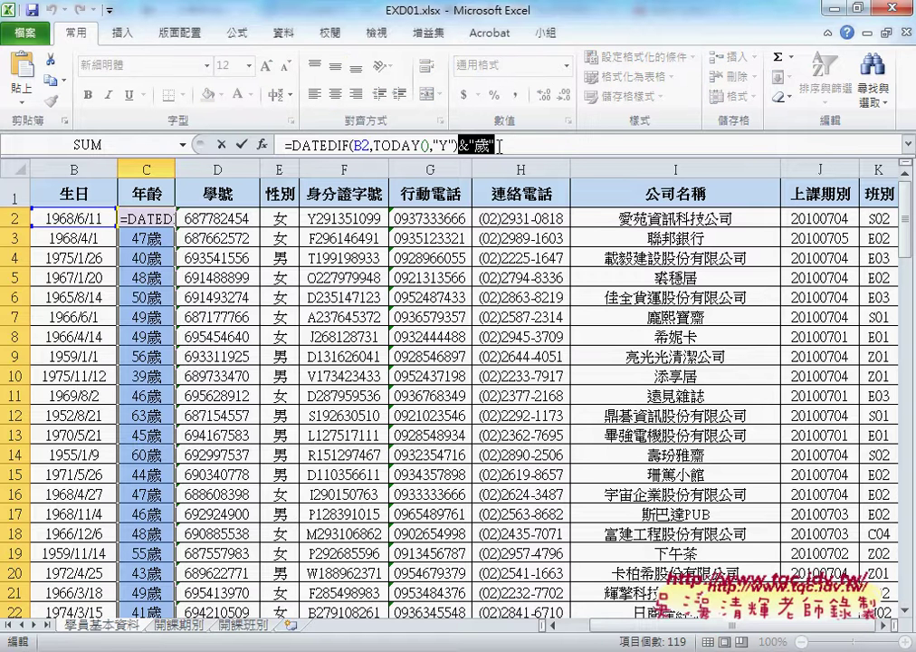
key(Delete)
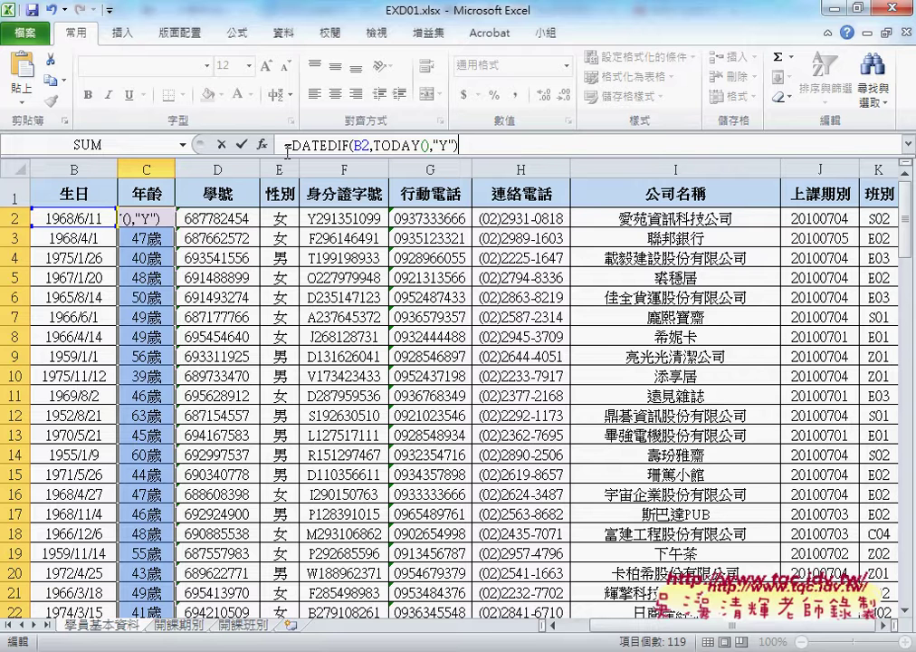
key(Return)
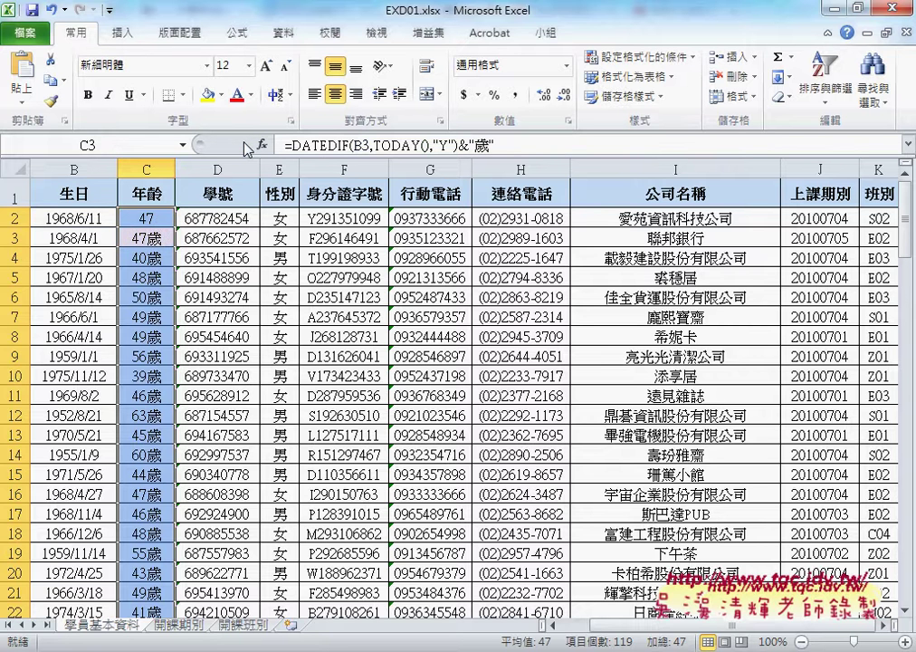
click(155, 219)
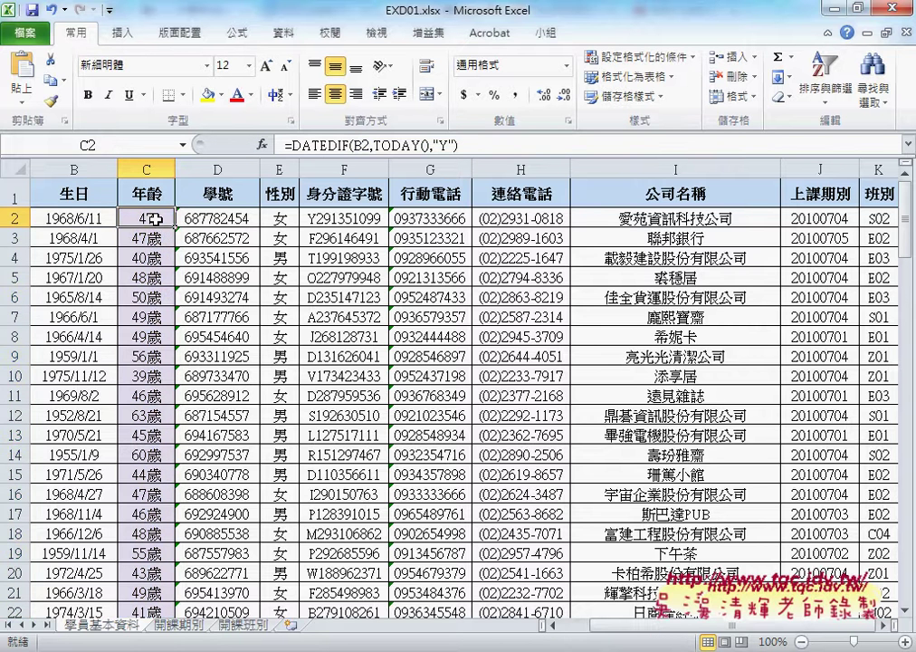
Give C2 the custom number format 0"歲" so it displays 47歲.
right_click(156, 219)
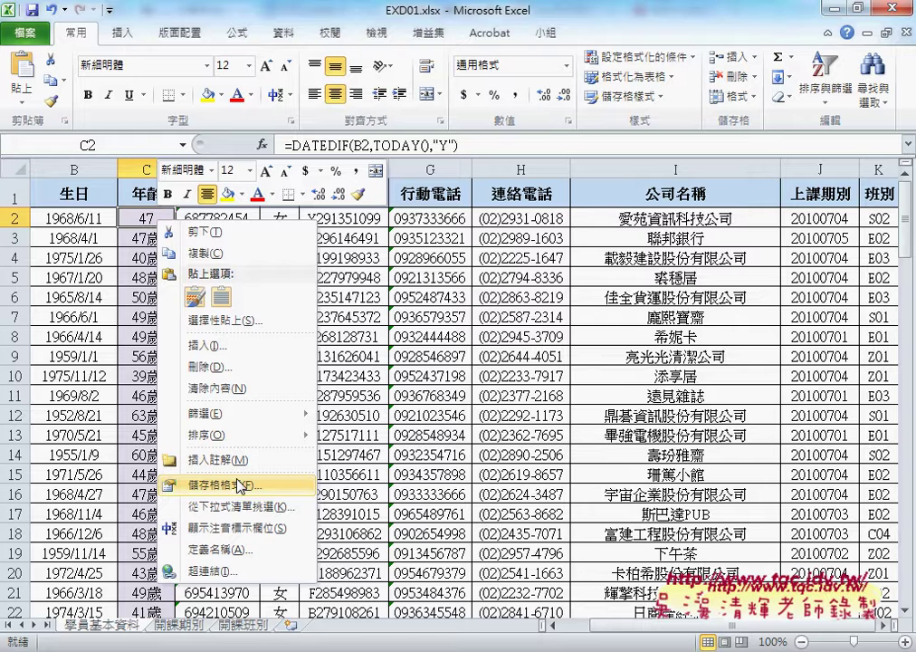
click(240, 486)
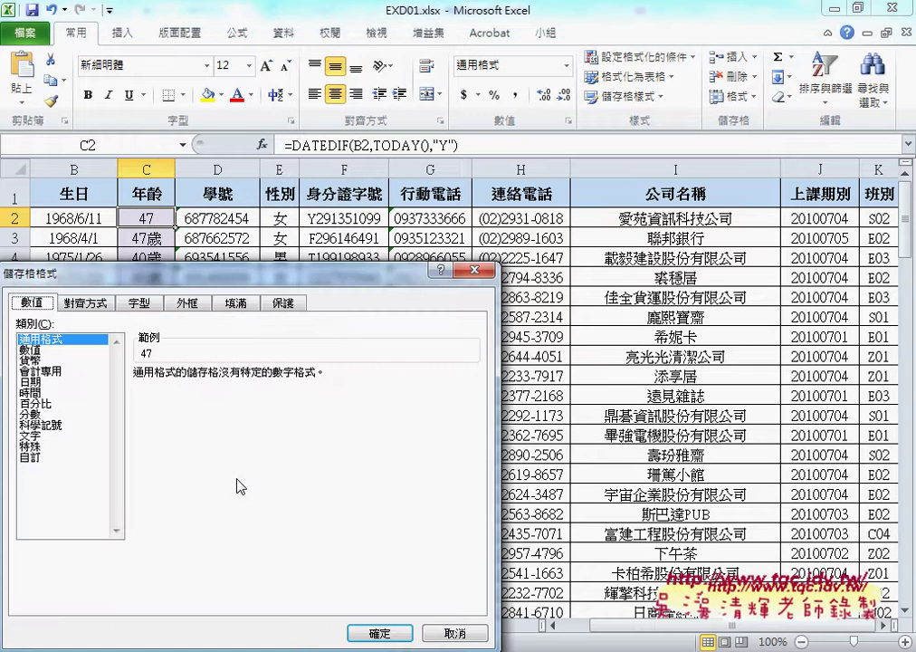
drag(268, 281, 466, 135)
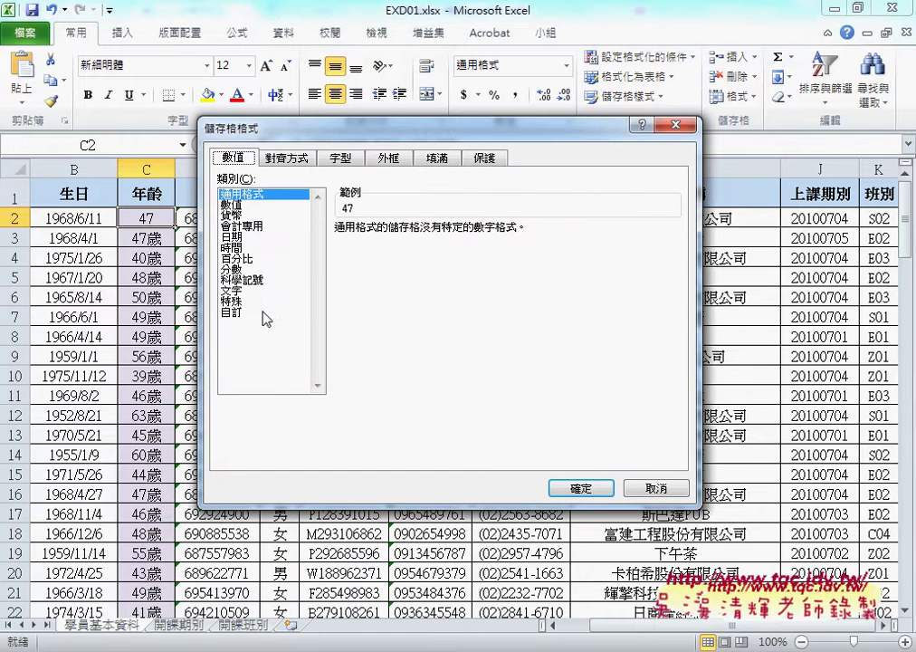
click(243, 312)
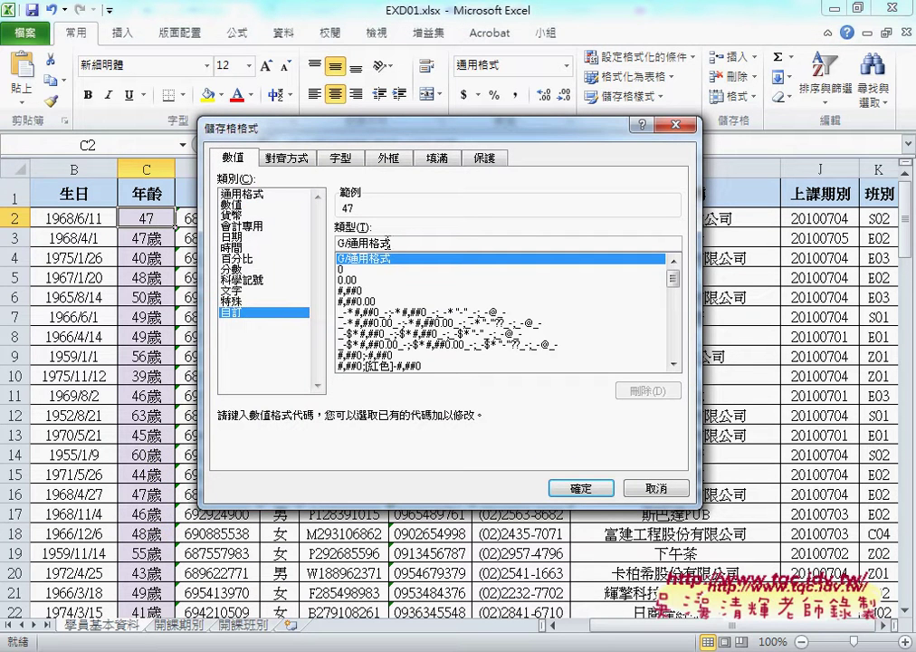
drag(395, 242, 337, 244)
text(0)
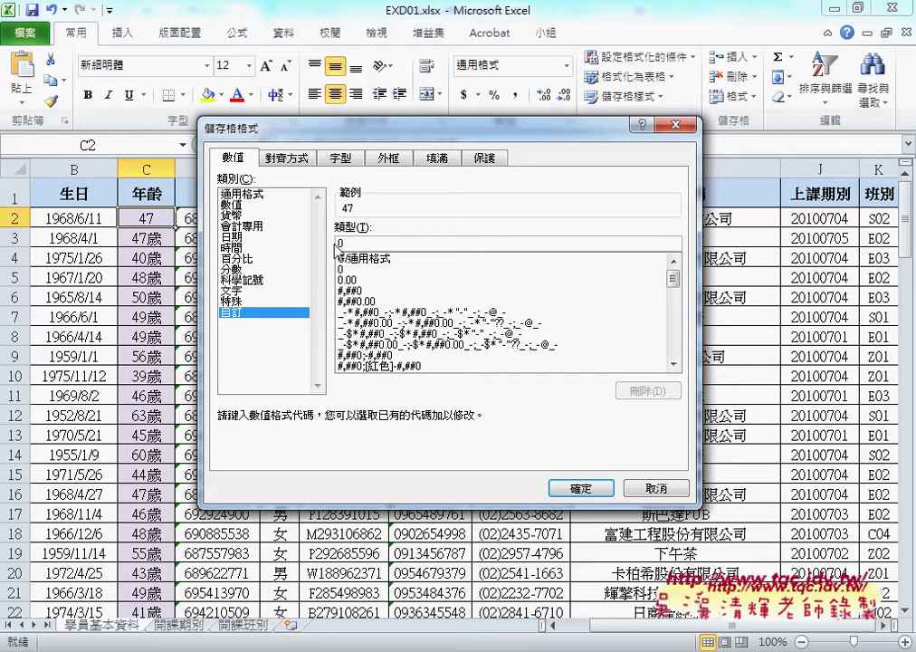
text(")
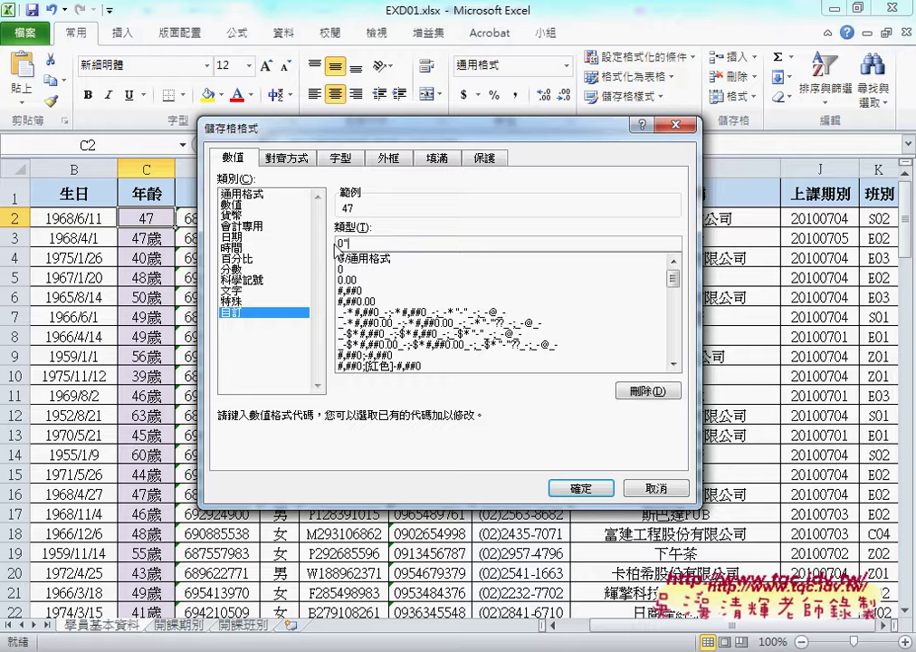
text(")
text(歲)
key(alt+t)
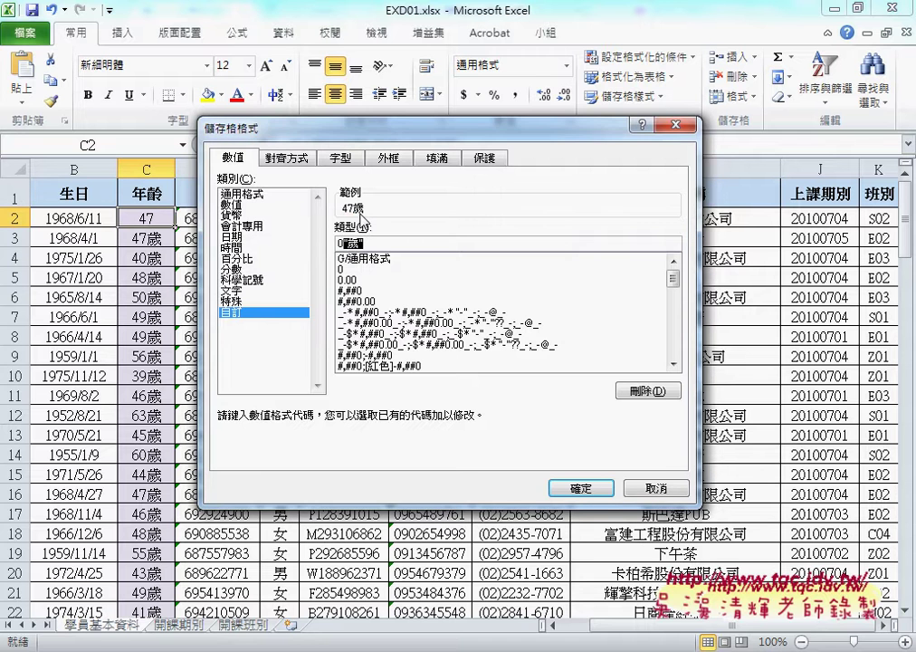
click(580, 489)
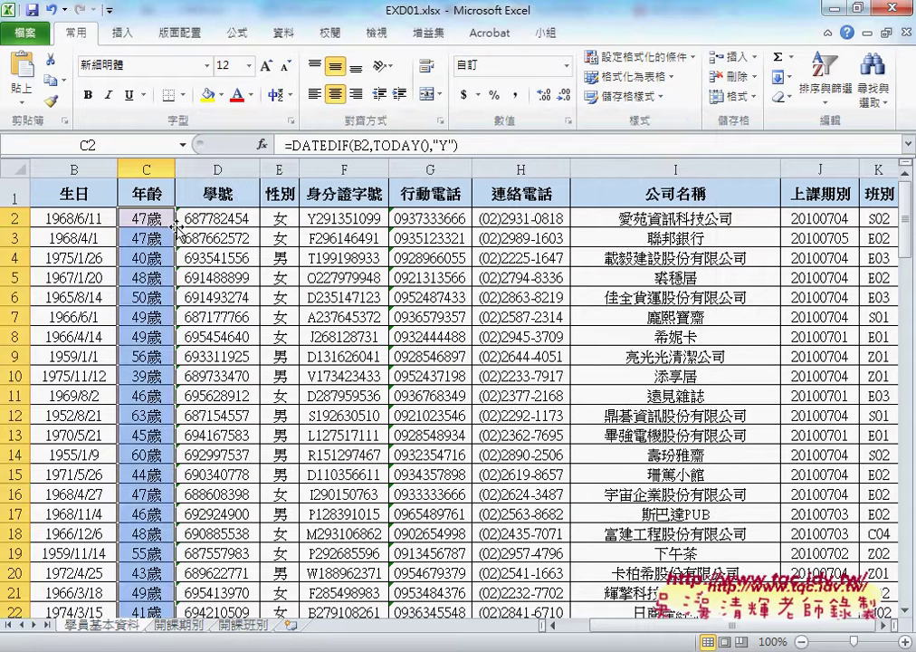
click(157, 220)
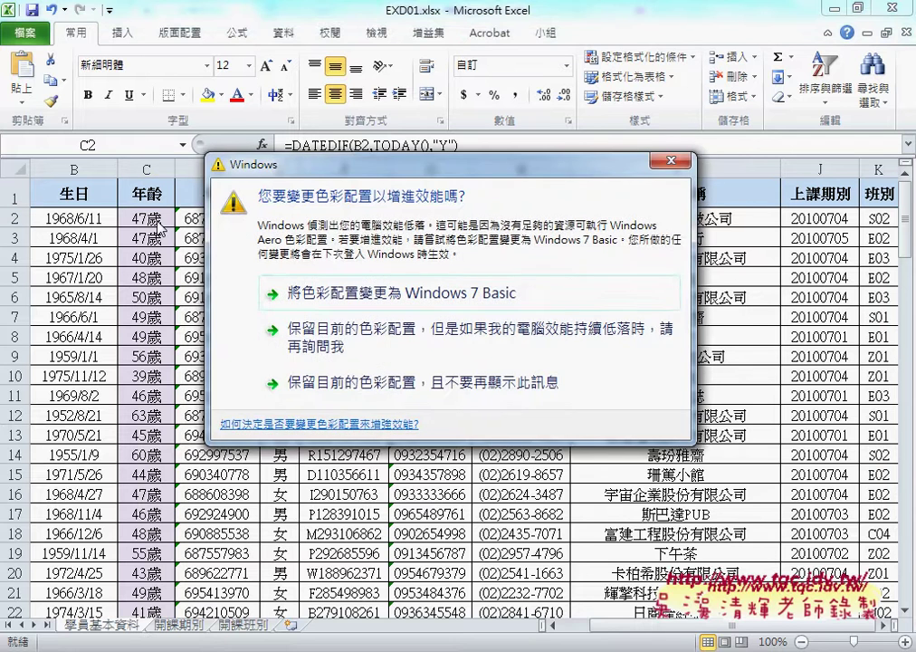
drag(282, 170, 392, 622)
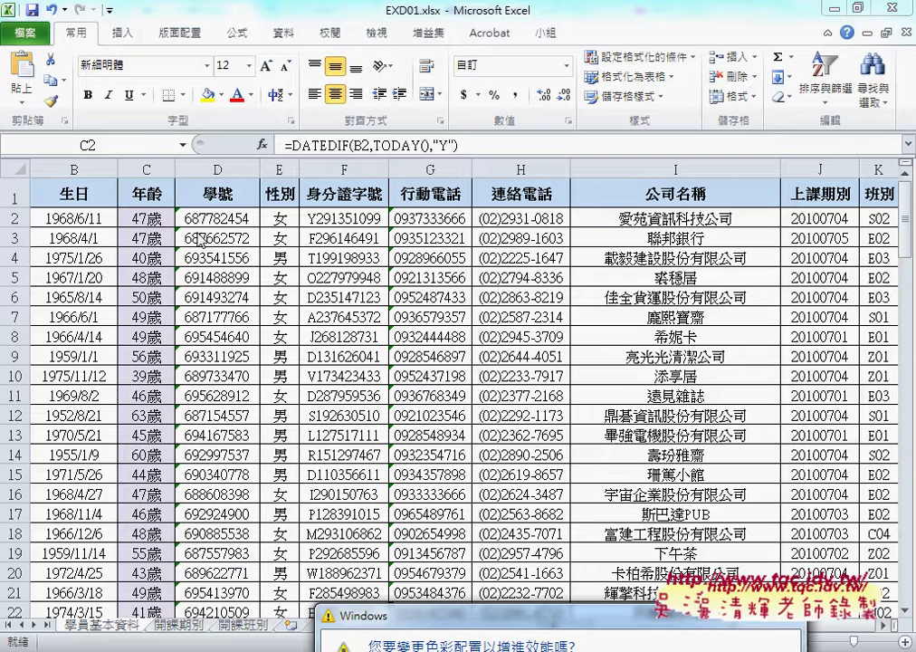
Trace class code C04 from 開課期別 row 2 to its 30 course hours on 開課班別.
click(184, 627)
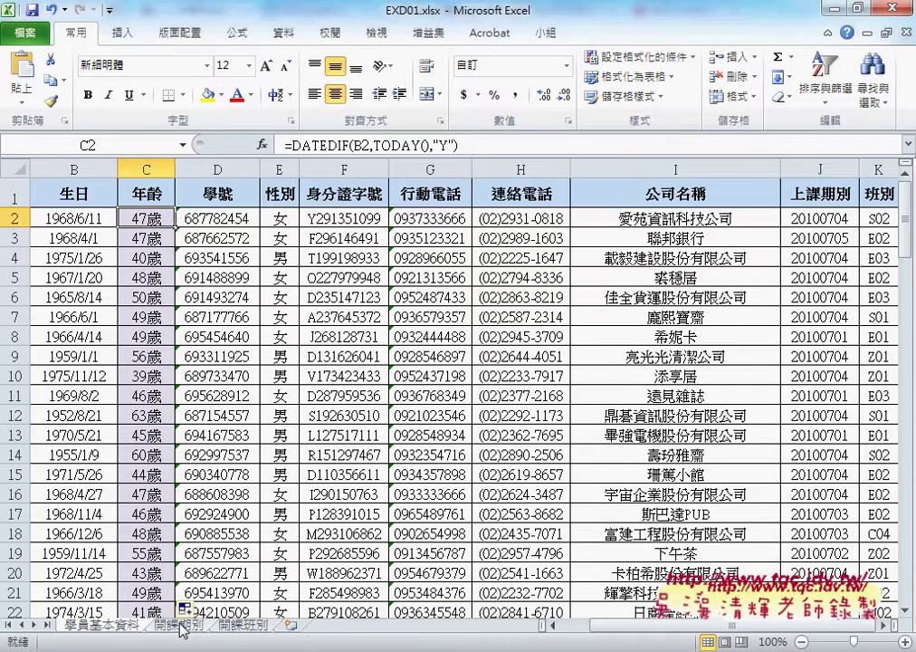
click(181, 625)
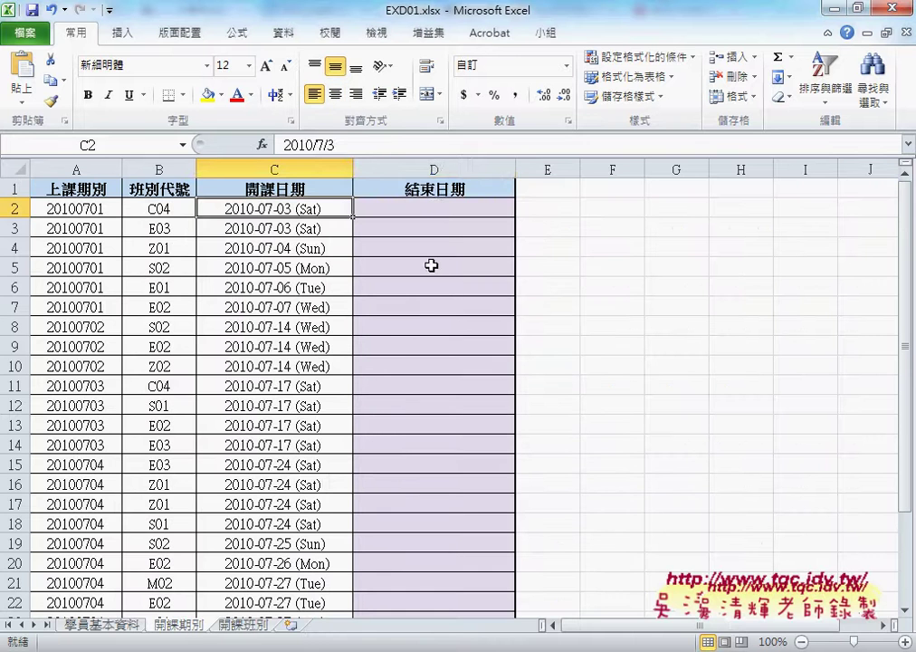
click(439, 206)
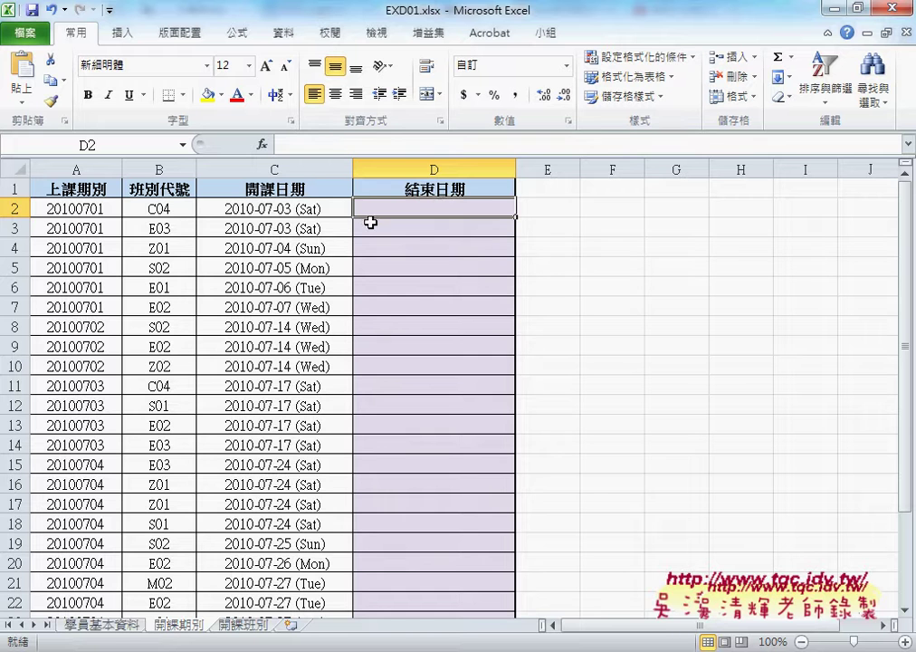
click(319, 210)
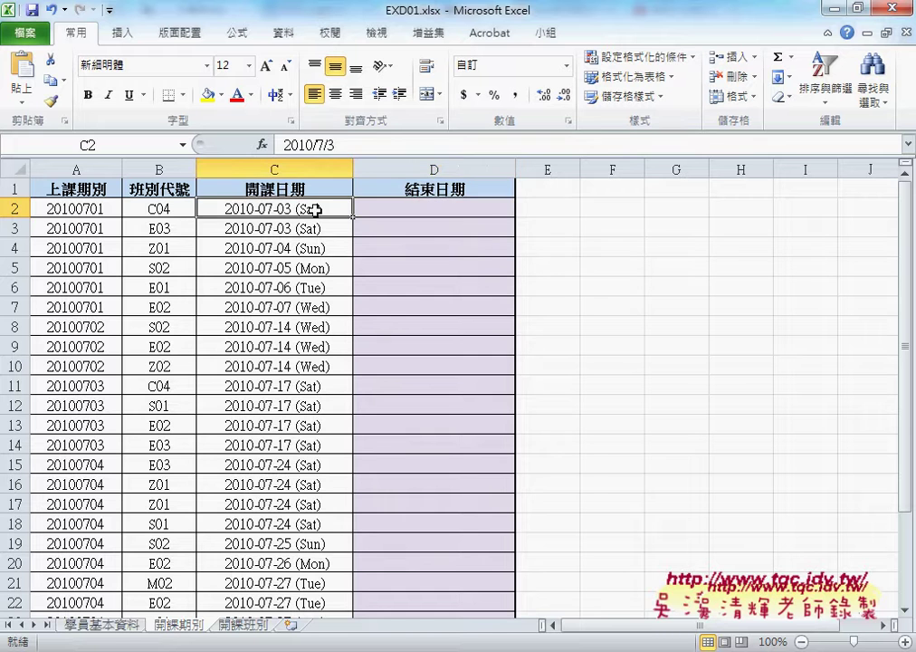
click(167, 211)
click(244, 625)
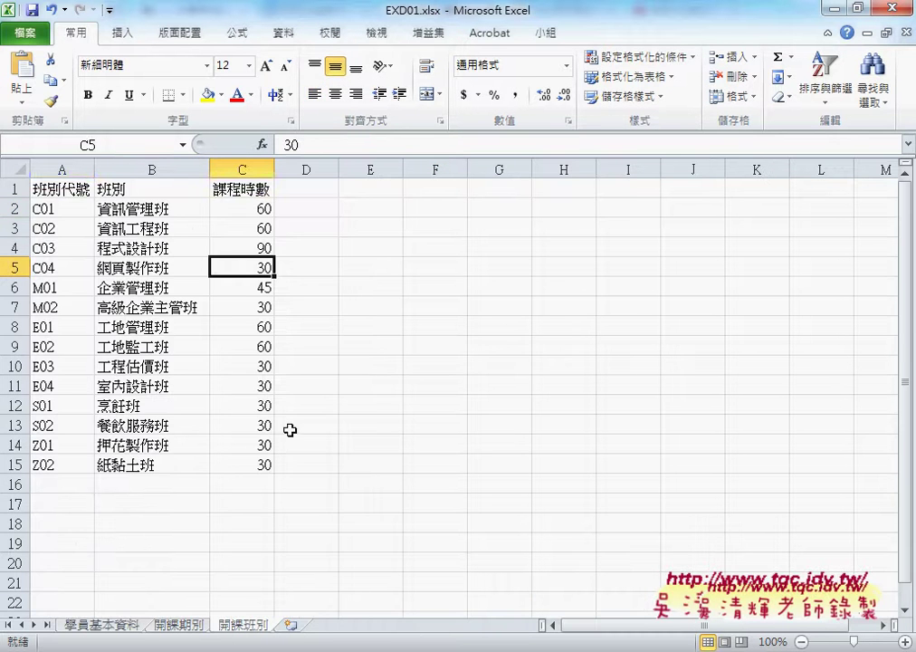
click(49, 268)
click(241, 272)
Review 開課期別's start and end dates and the 學員基本資料 sheet, ending on 開課班別.
click(180, 625)
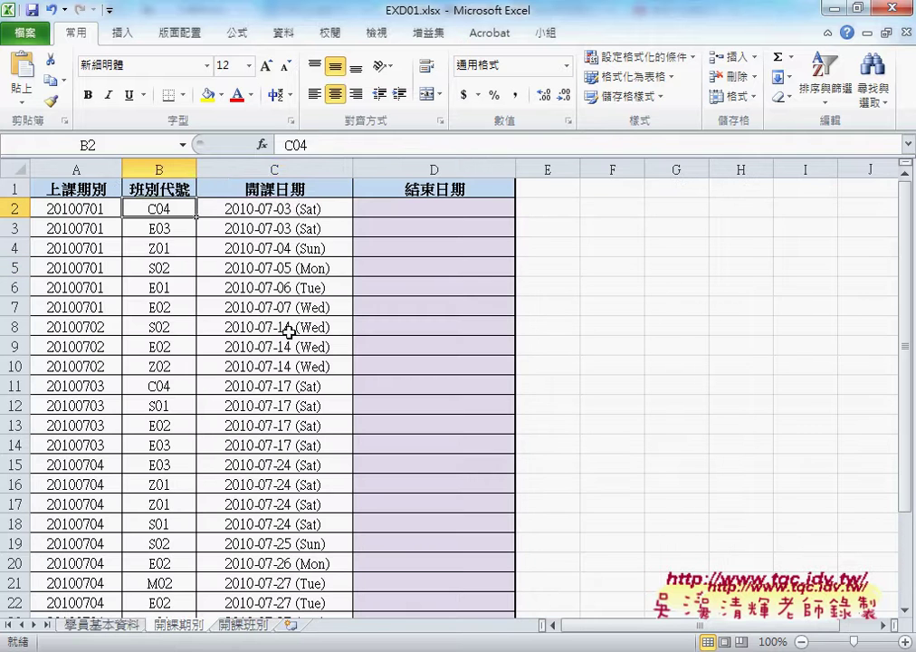
click(288, 211)
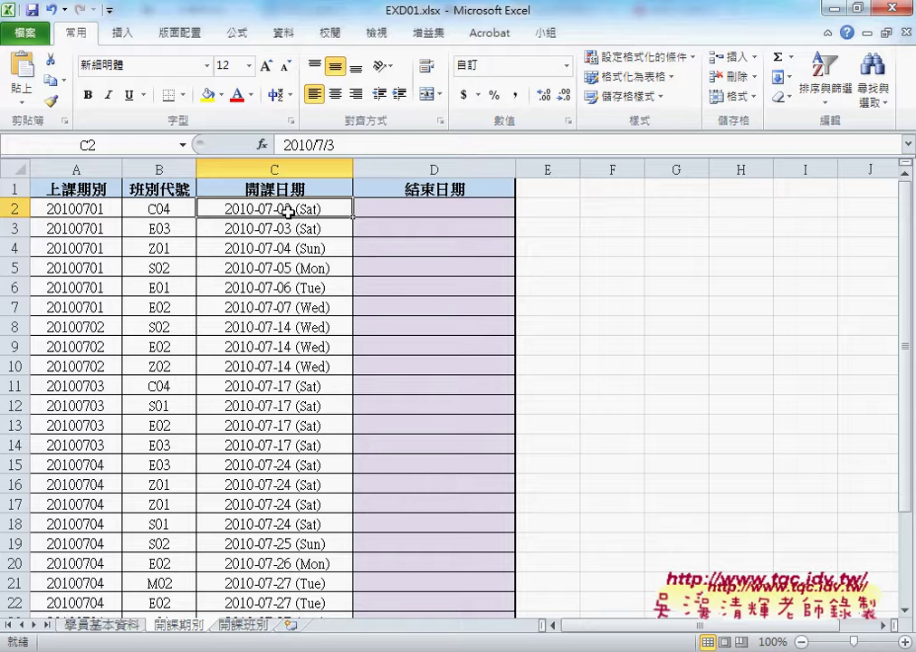
click(405, 211)
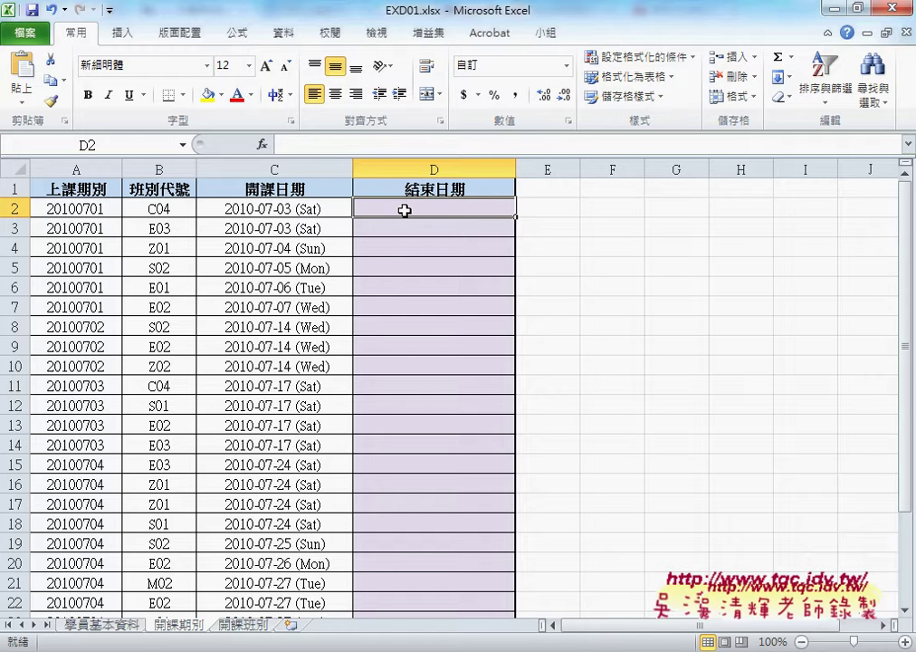
click(121, 625)
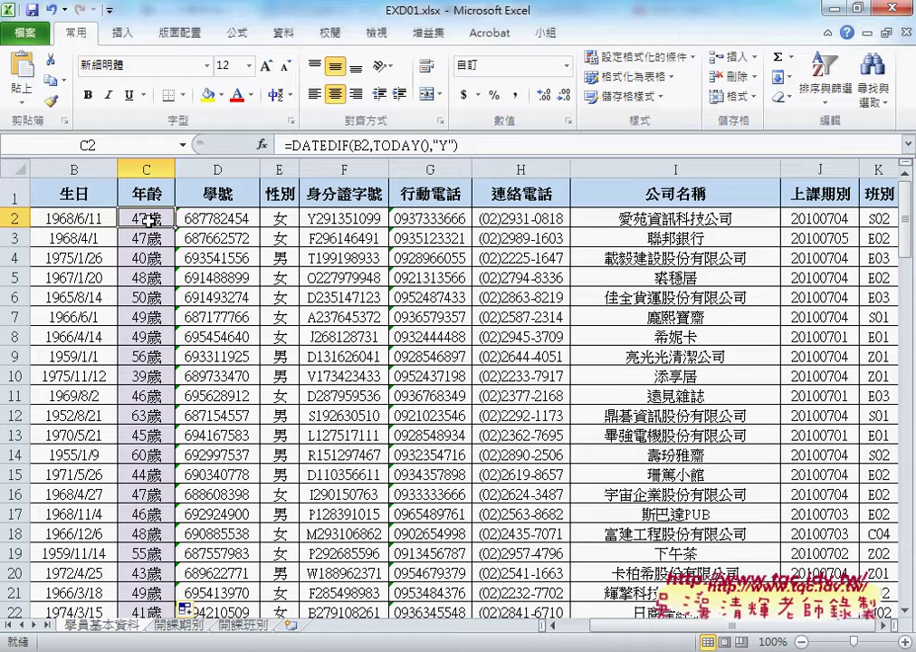
key(ctrl+Page_Down)
click(145, 209)
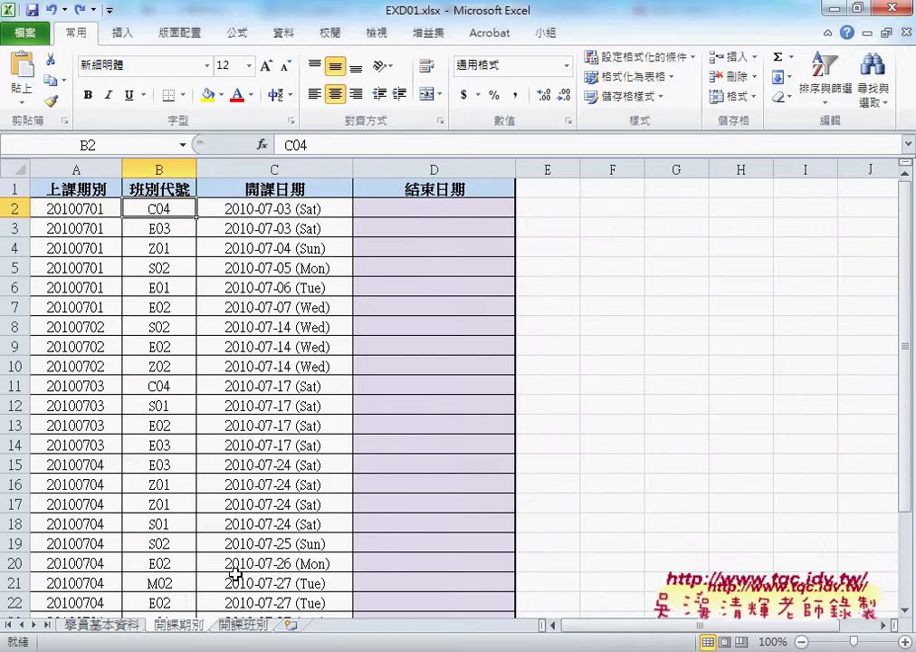
click(243, 625)
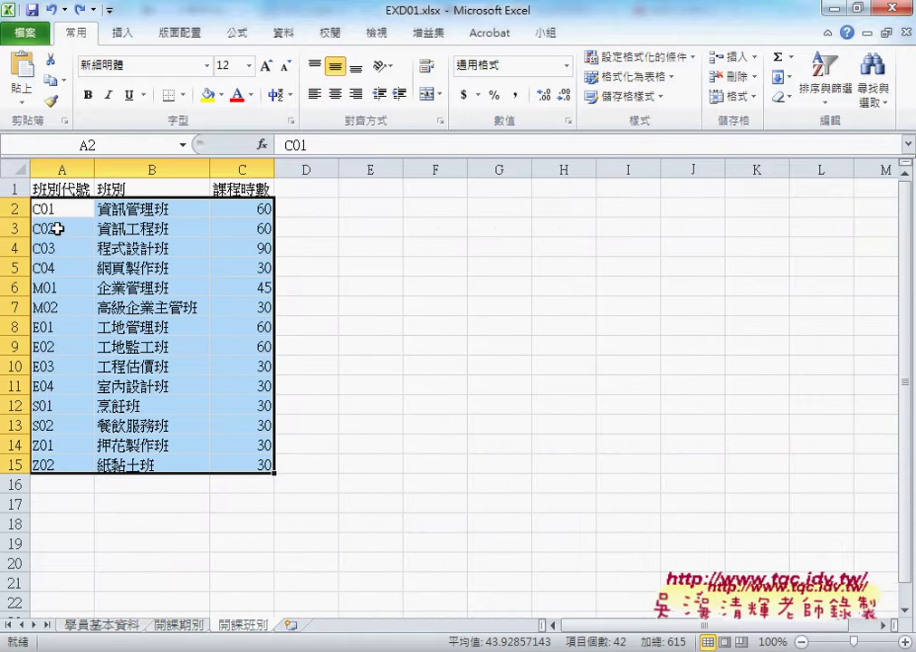
Select the course table A2:C15 and outline it in red, numbering columns 1–3.
drag(56, 209, 236, 463)
drag(23, 193, 8, 400)
drag(17, 444, 10, 469)
mouse_move(27, 198)
mouse_down()
mouse_move(272, 196)
mouse_move(286, 466)
mouse_up()
drag(38, 472, 260, 483)
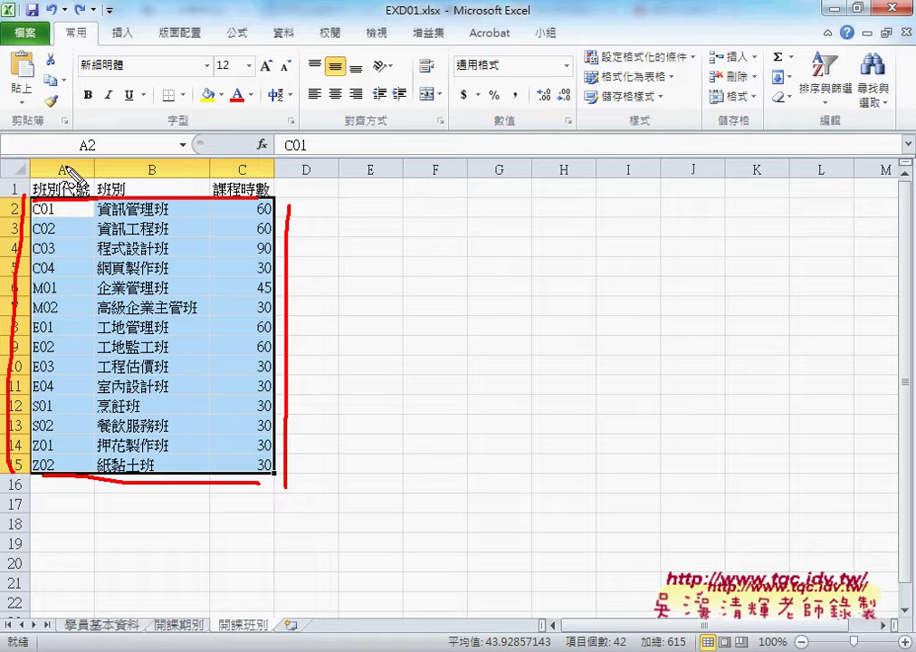
drag(65, 164, 63, 178)
mouse_move(143, 164)
mouse_down()
mouse_move(154, 163)
mouse_move(160, 182)
mouse_up()
mouse_move(231, 161)
mouse_down()
mouse_move(248, 169)
mouse_move(235, 182)
mouse_up()
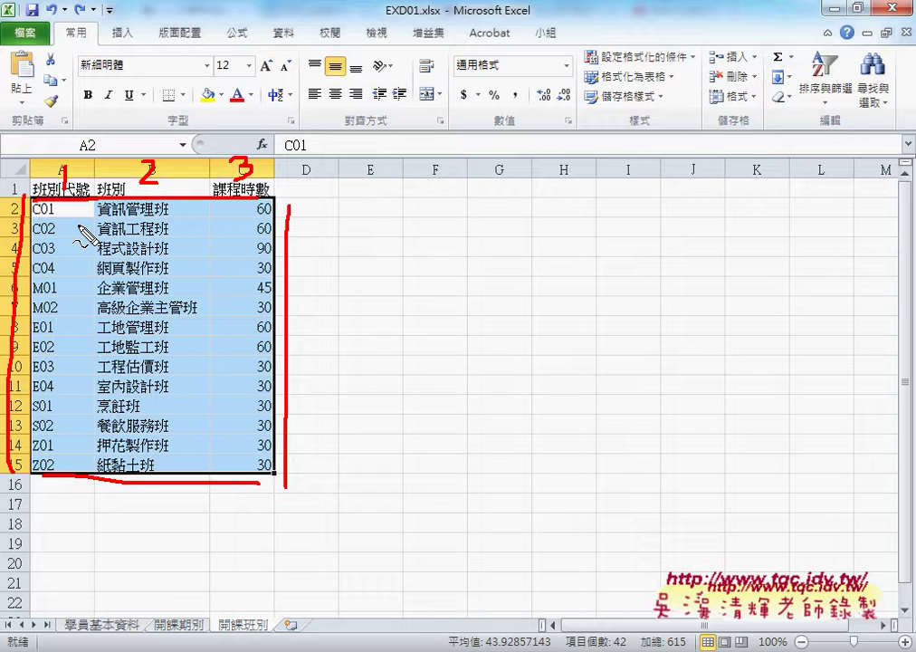
Circle class code C04 and its 30 course hours in red.
drag(58, 260, 63, 273)
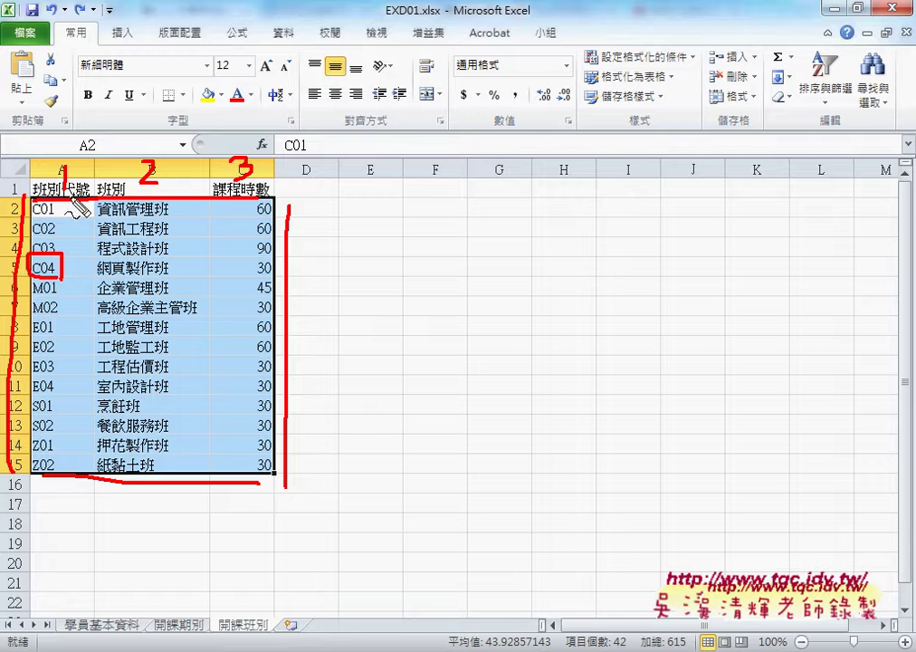
drag(35, 222, 47, 238)
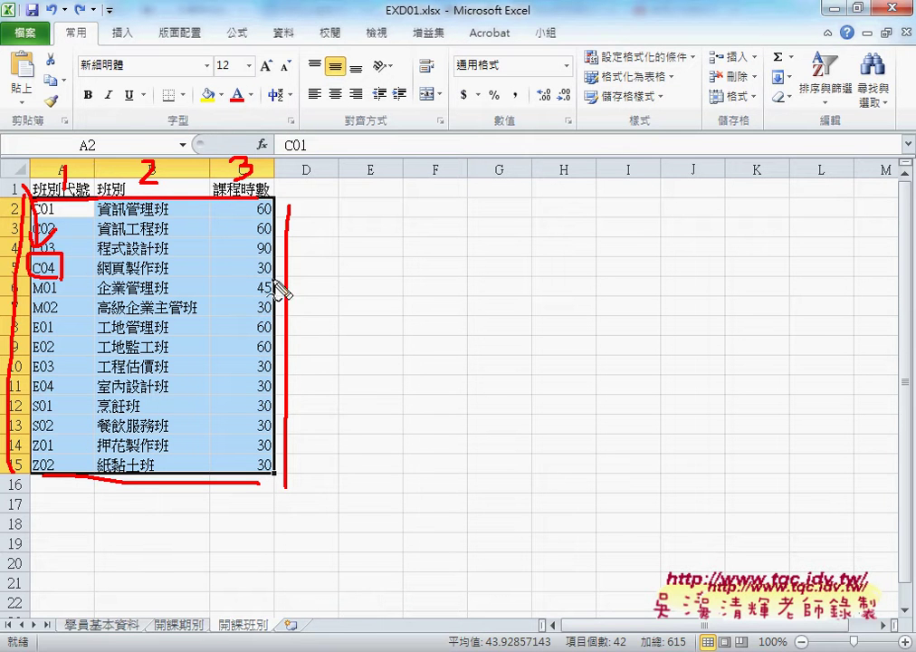
drag(274, 254, 277, 274)
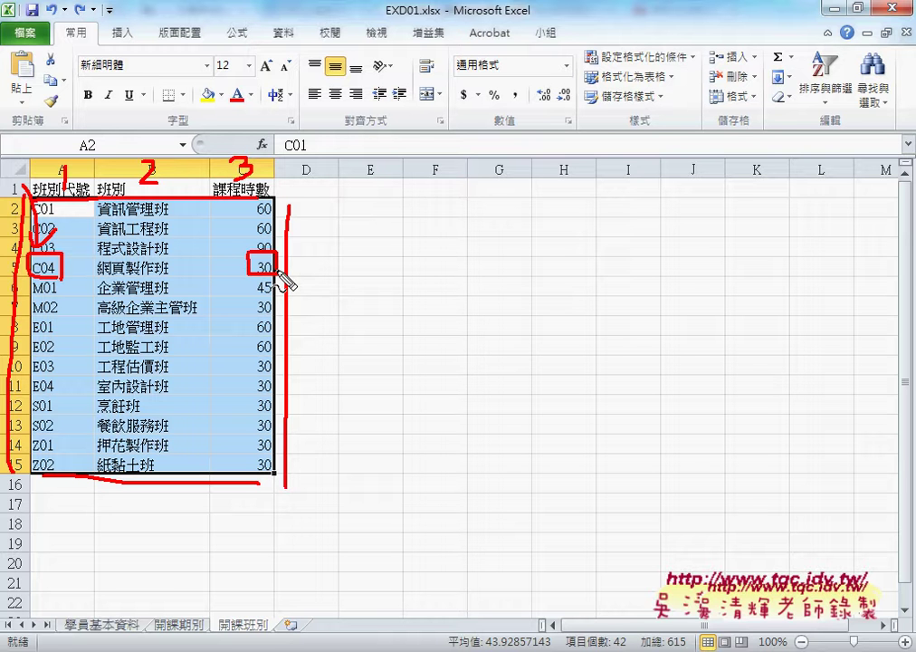
key(Escape)
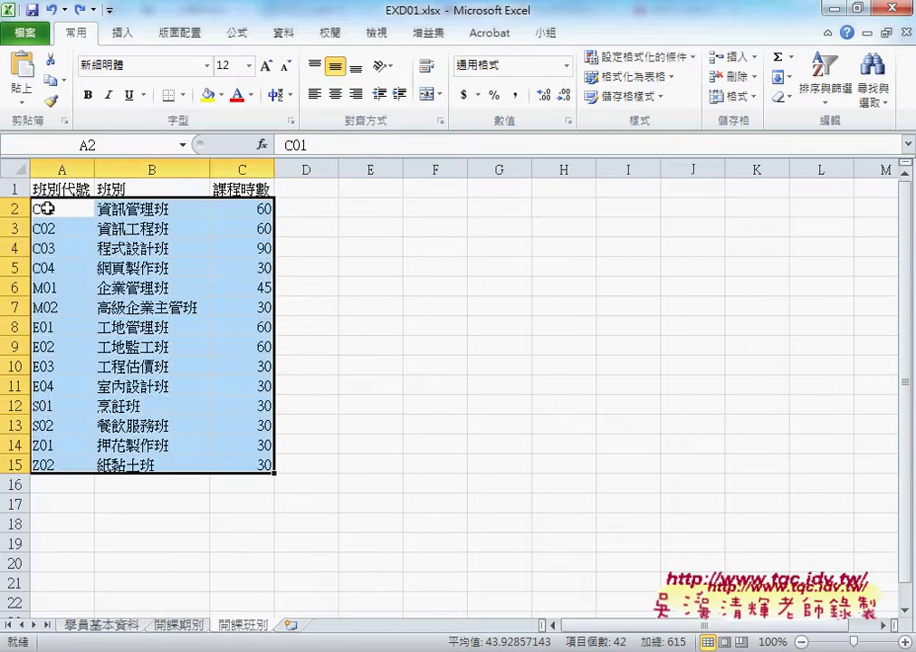
Name the class table A2:C15 開課班別 via the Name Box and mark the table.
click(70, 210)
mouse_move(68, 214)
mouse_down()
mouse_move(172, 348)
mouse_move(242, 463)
mouse_up()
mouse_move(64, 209)
mouse_down()
mouse_move(172, 386)
mouse_move(243, 467)
mouse_up()
double_click(253, 625)
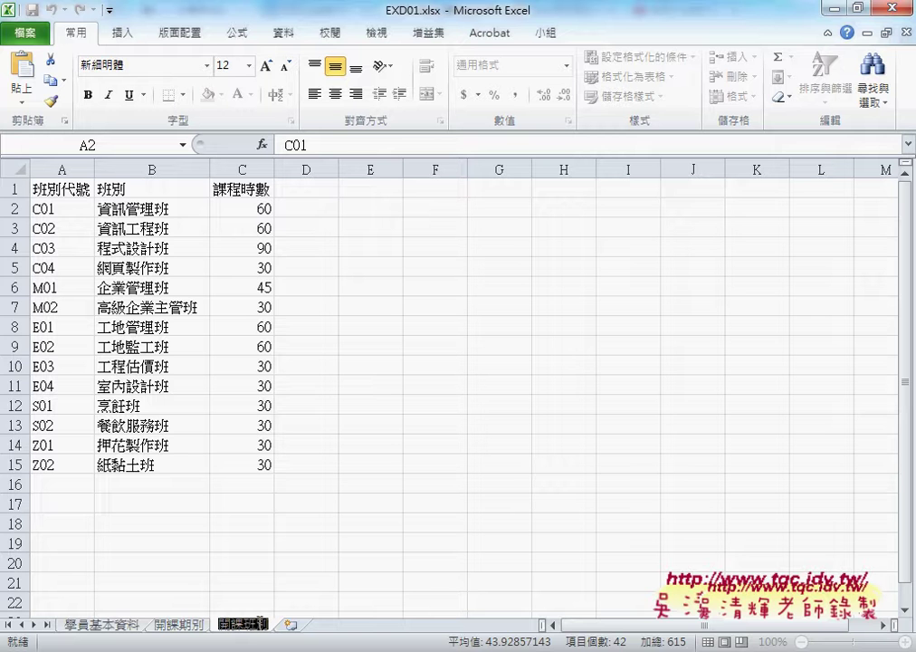
mouse_move(56, 210)
mouse_down()
mouse_move(232, 407)
mouse_move(249, 466)
mouse_up()
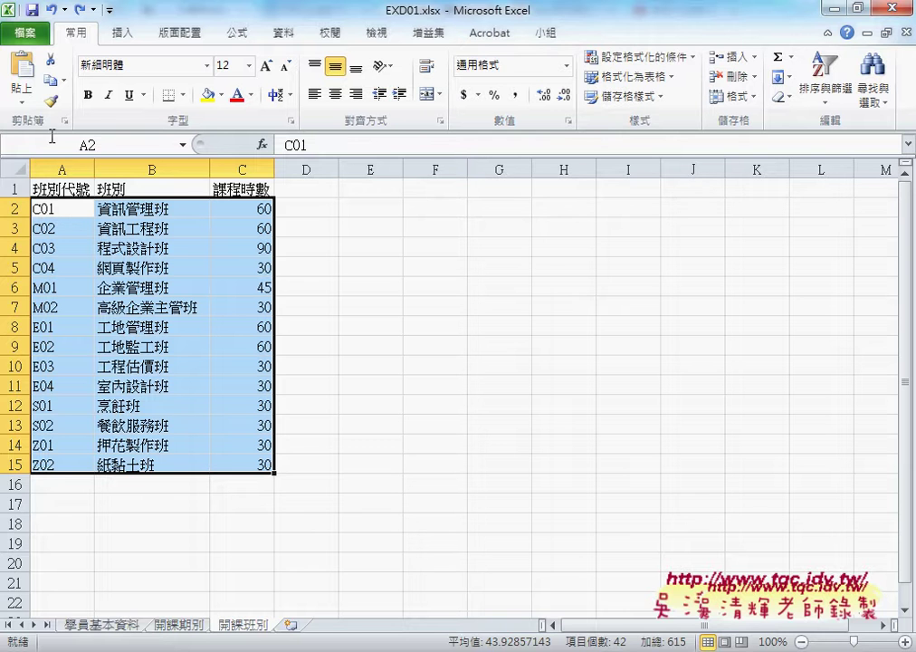
click(100, 144)
text(開課班別)
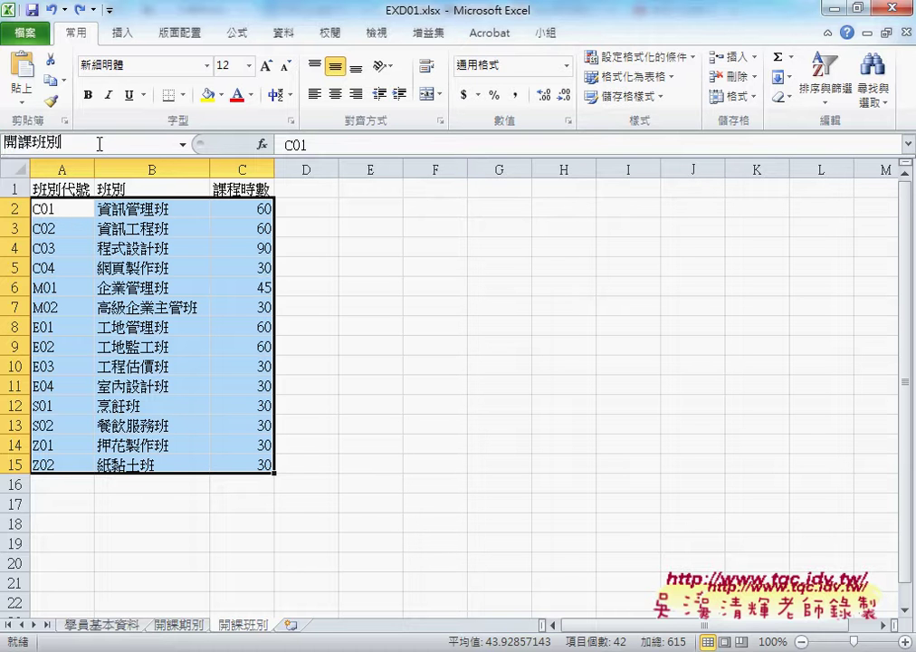
key(Return)
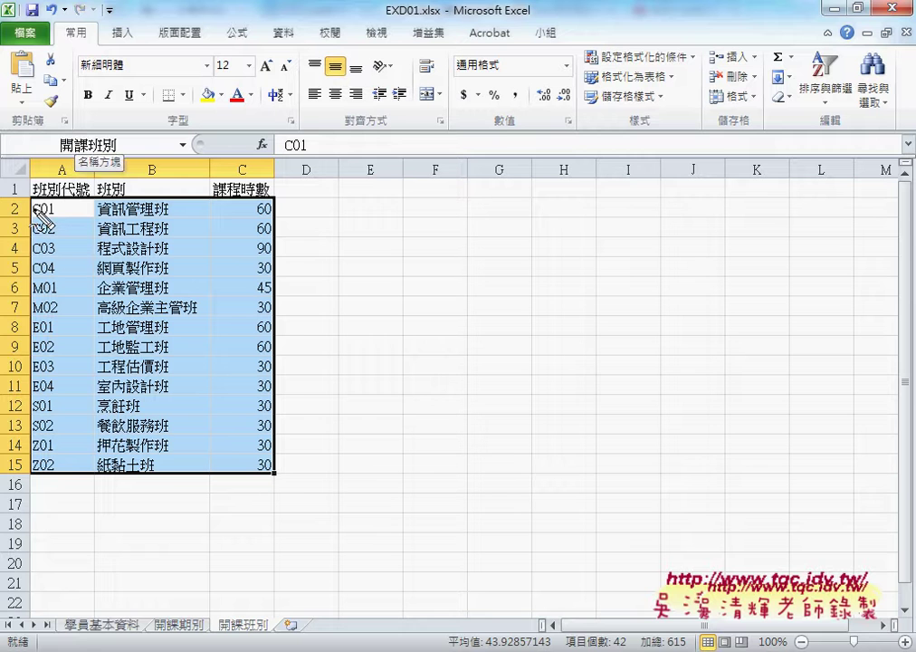
drag(23, 201, 23, 471)
drag(32, 191, 269, 448)
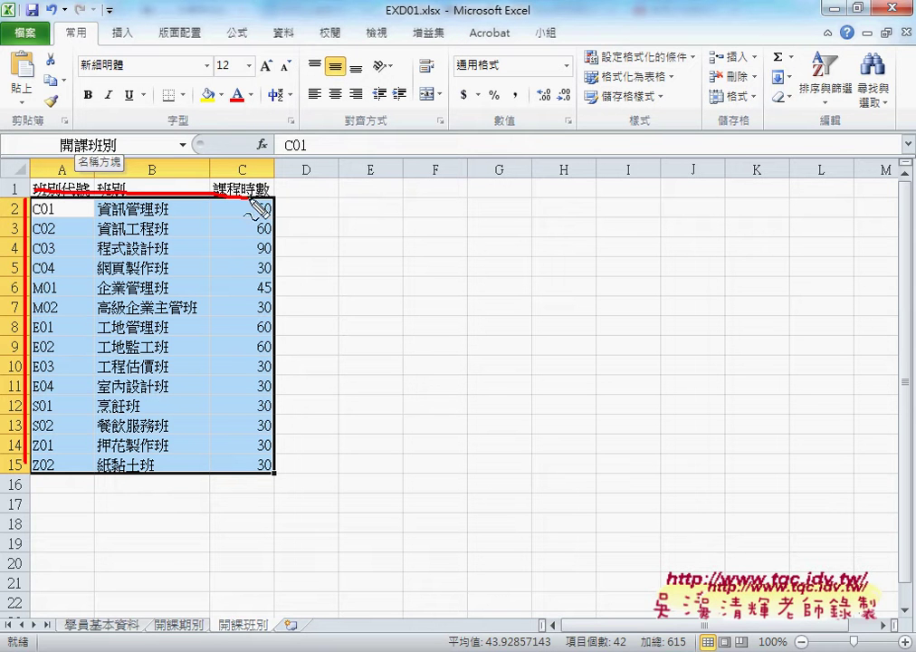
drag(76, 471, 254, 468)
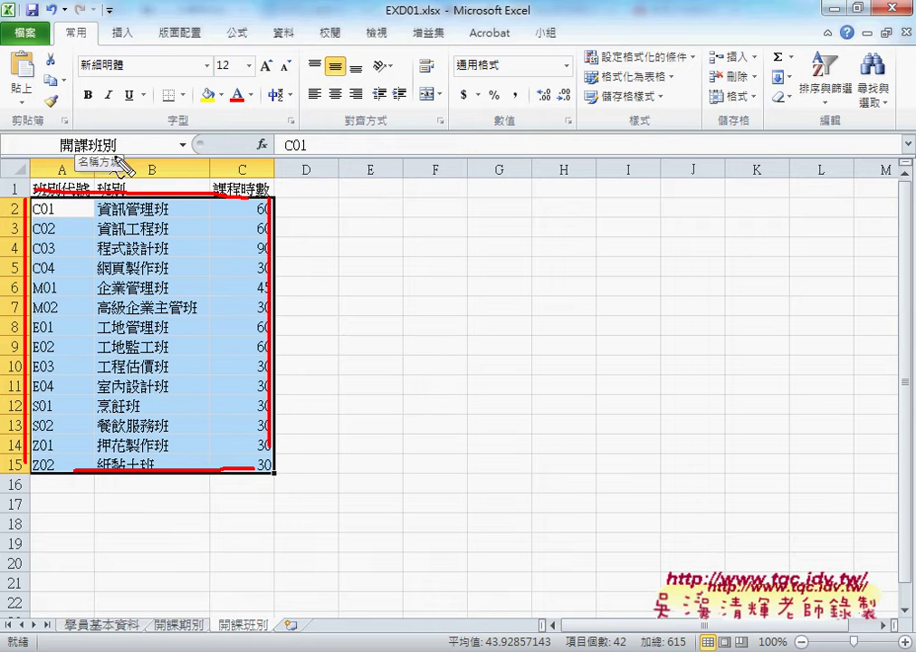
drag(116, 127, 154, 172)
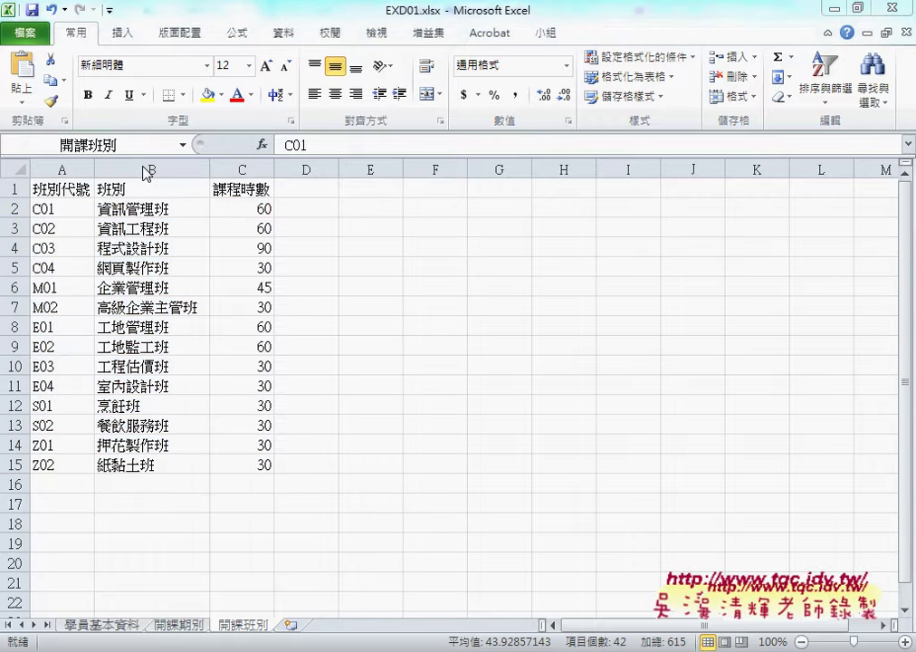
On 開課期別, insert VLOOKUP into E2 from the 檢視與參照 function category.
click(183, 627)
click(550, 209)
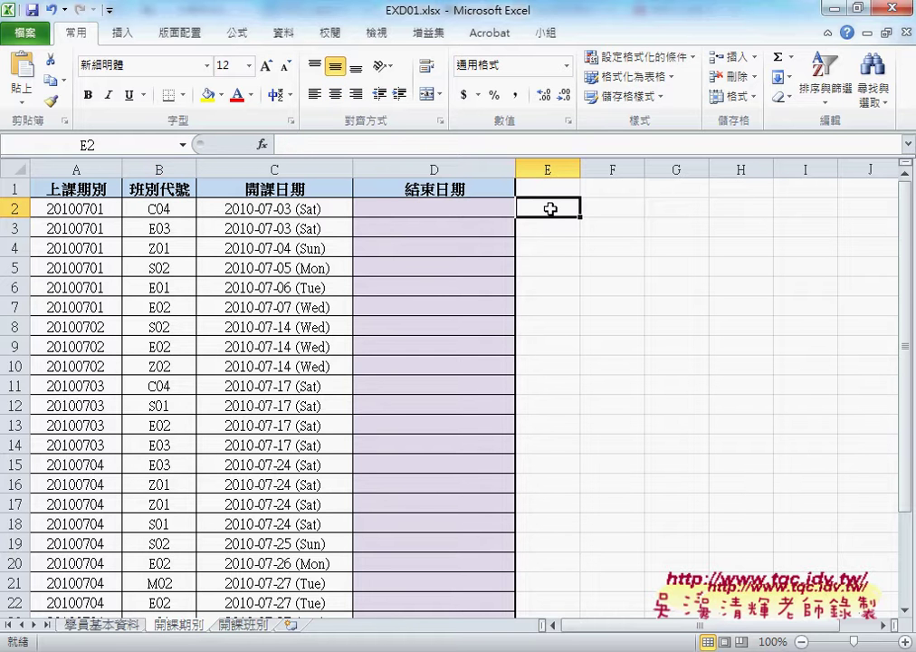
click(261, 144)
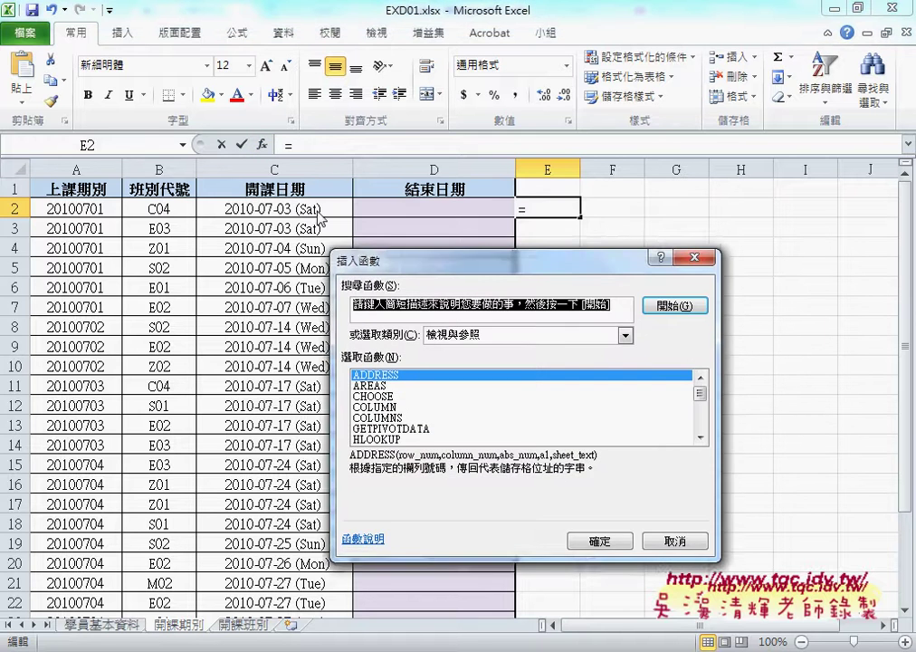
drag(390, 260, 208, 171)
click(301, 246)
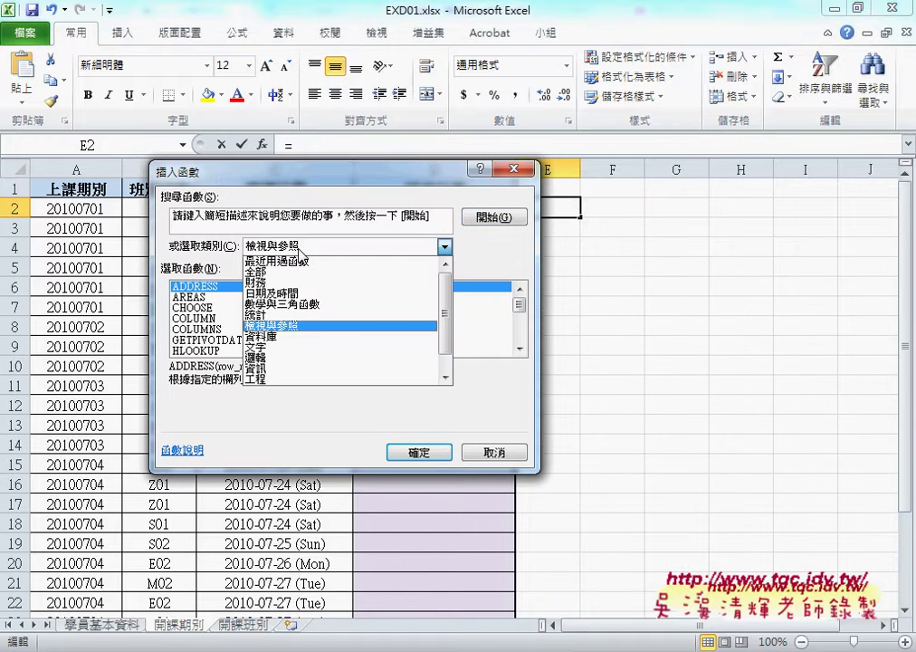
click(294, 326)
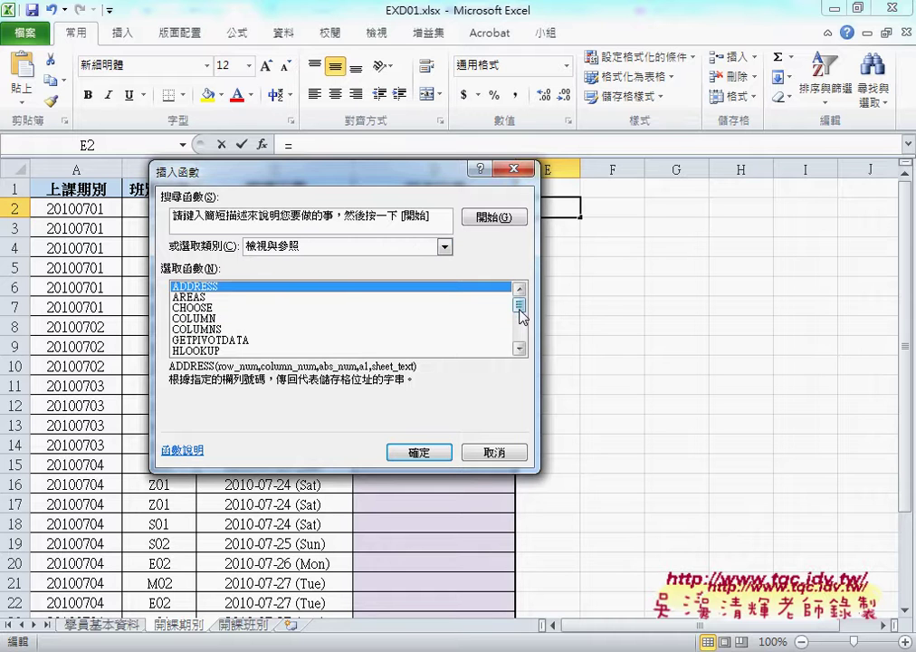
drag(521, 315, 519, 350)
click(205, 351)
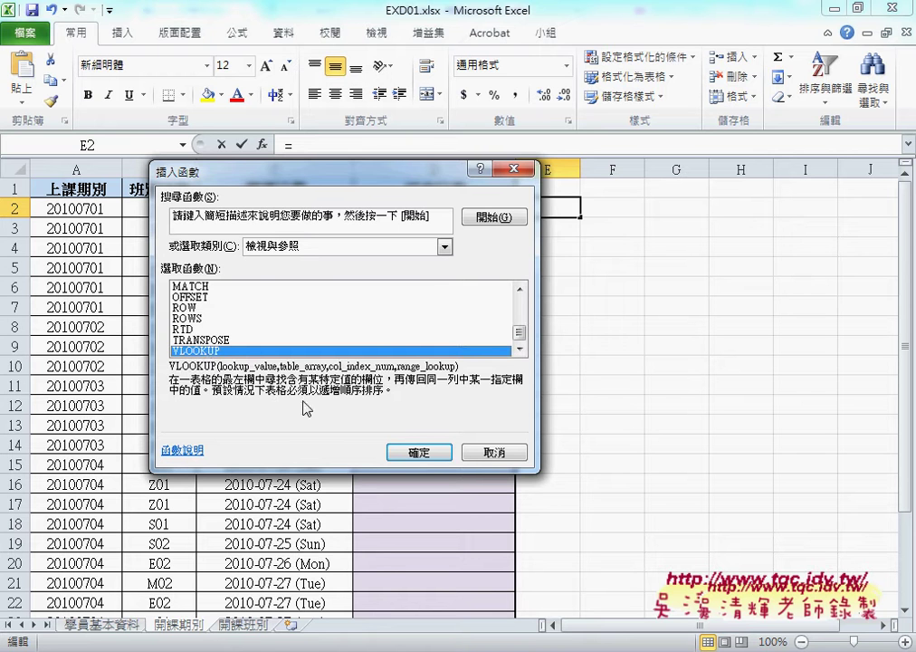
click(422, 455)
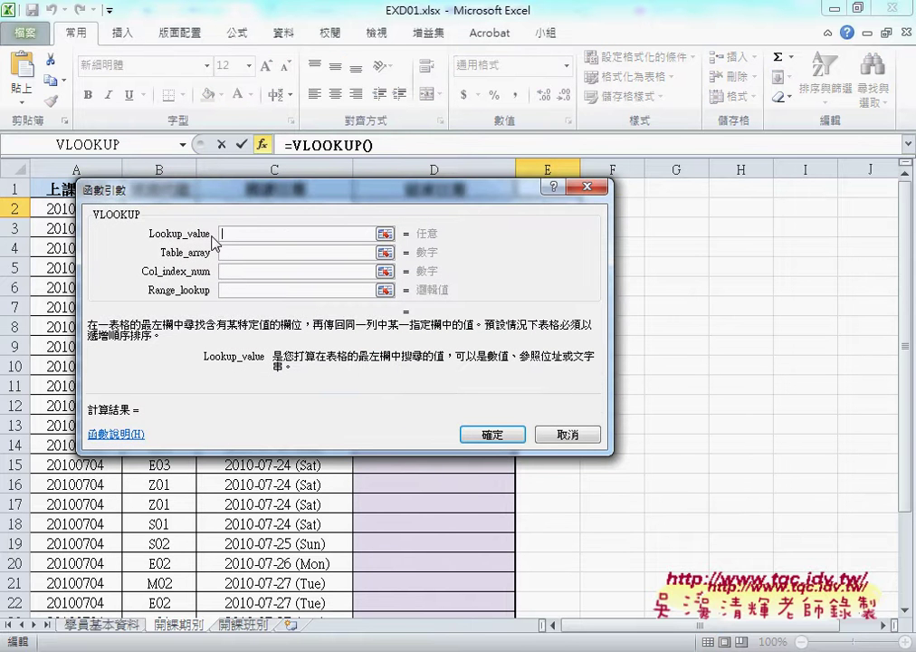
Set VLOOKUP's lookup value to B2 and its table array to the named range 開課班別.
drag(243, 194, 579, 207)
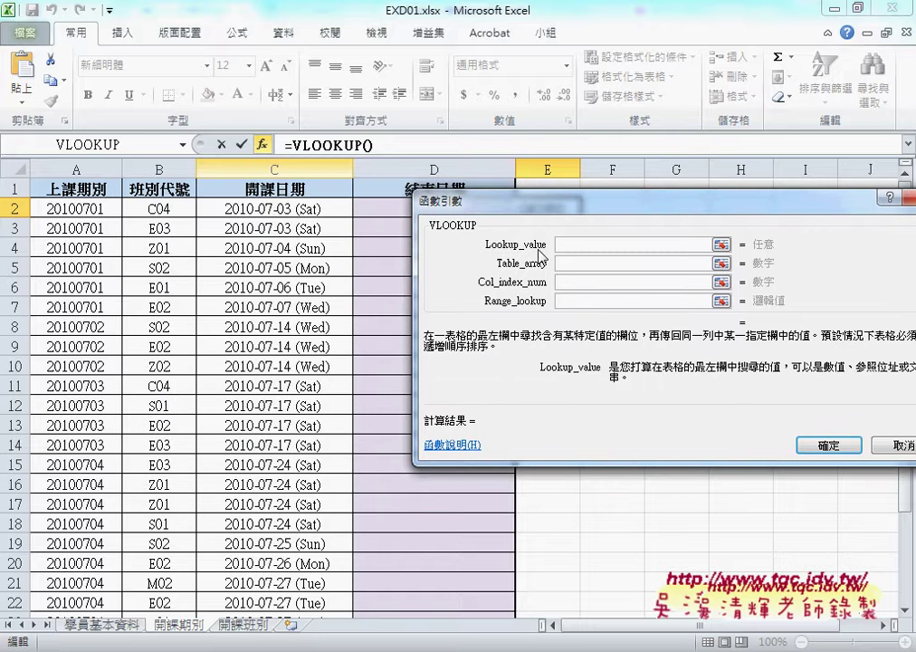
click(184, 214)
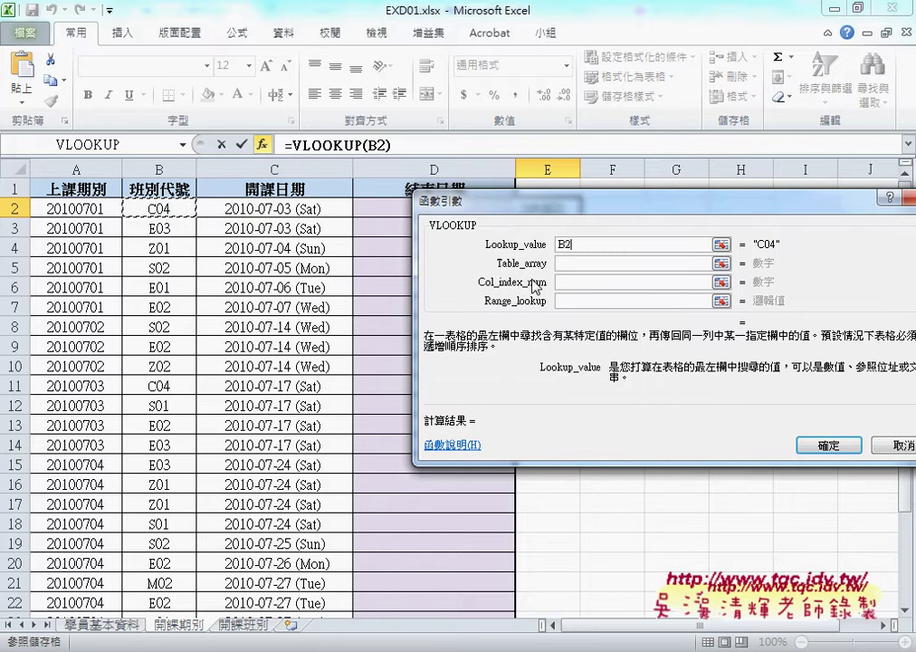
click(567, 263)
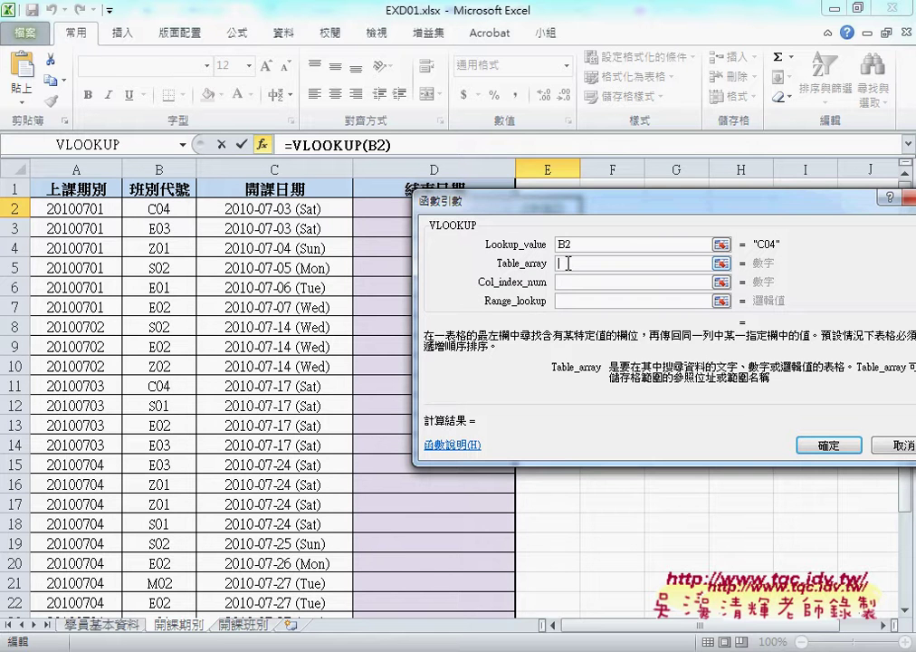
key(F3)
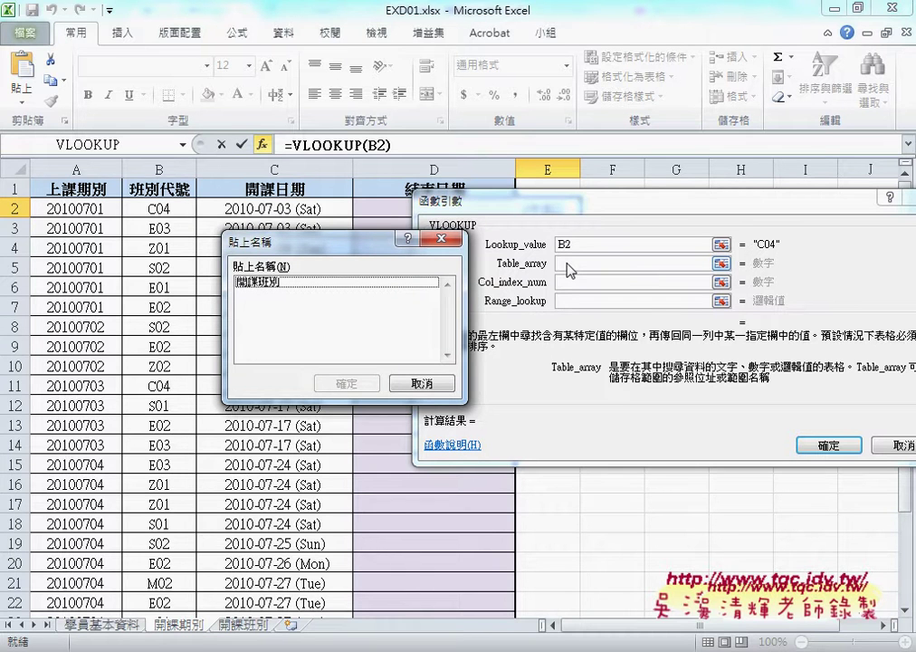
click(297, 284)
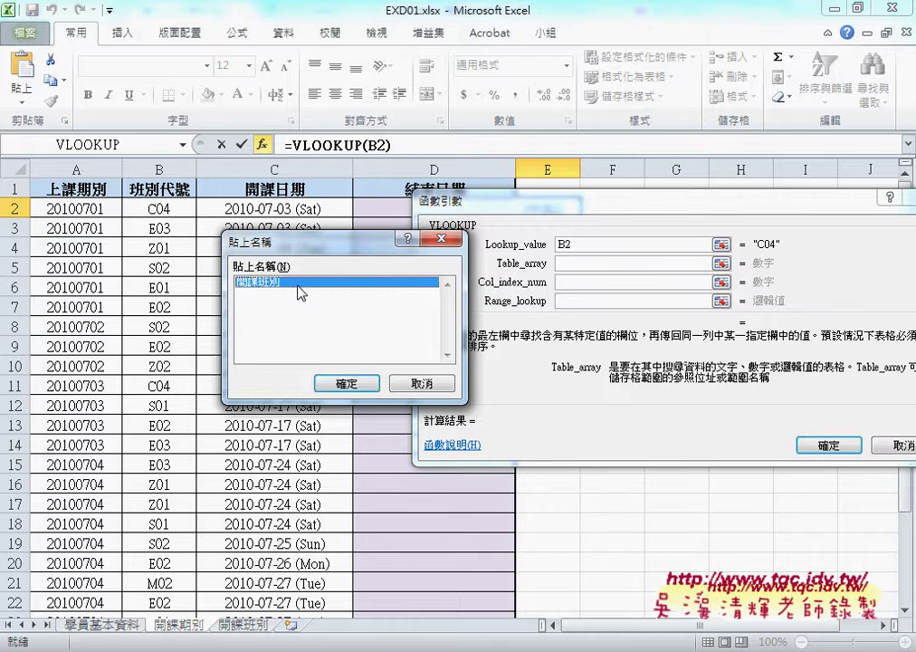
click(346, 386)
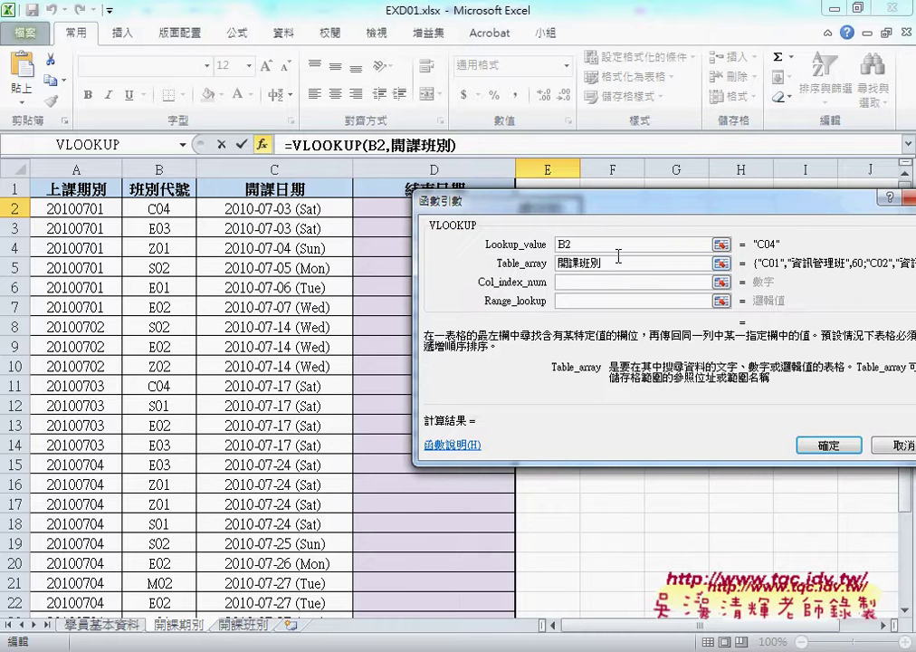
drag(547, 205, 445, 210)
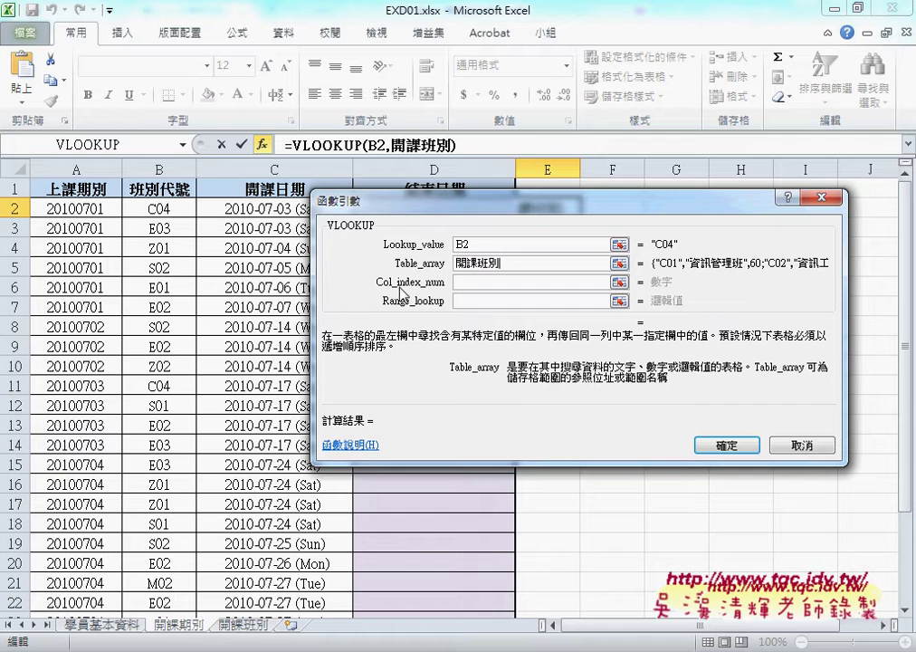
Enter column index 3 and match type 0, previewing 30 course hours.
click(471, 286)
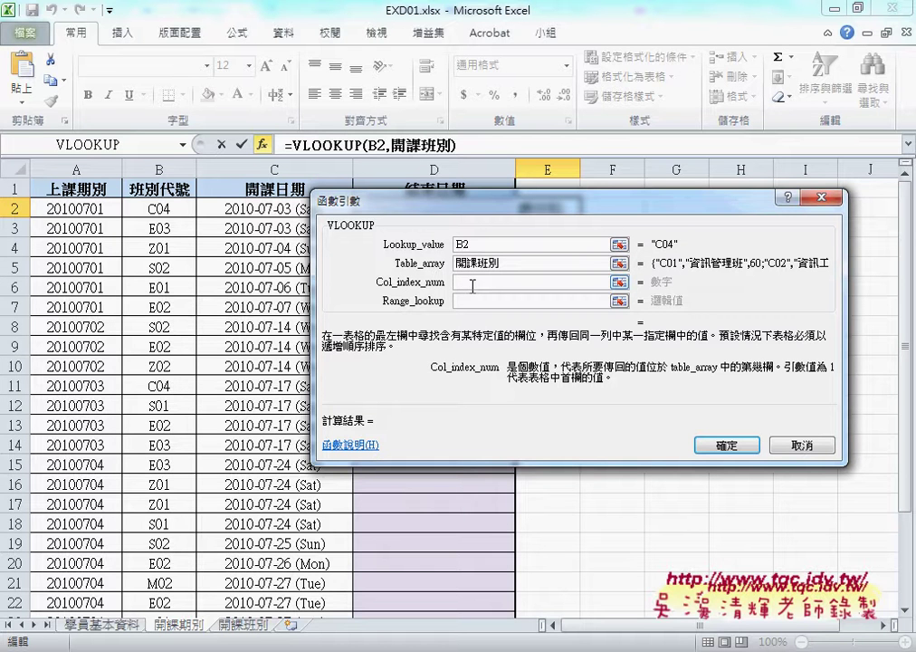
text(3)
key(Tab)
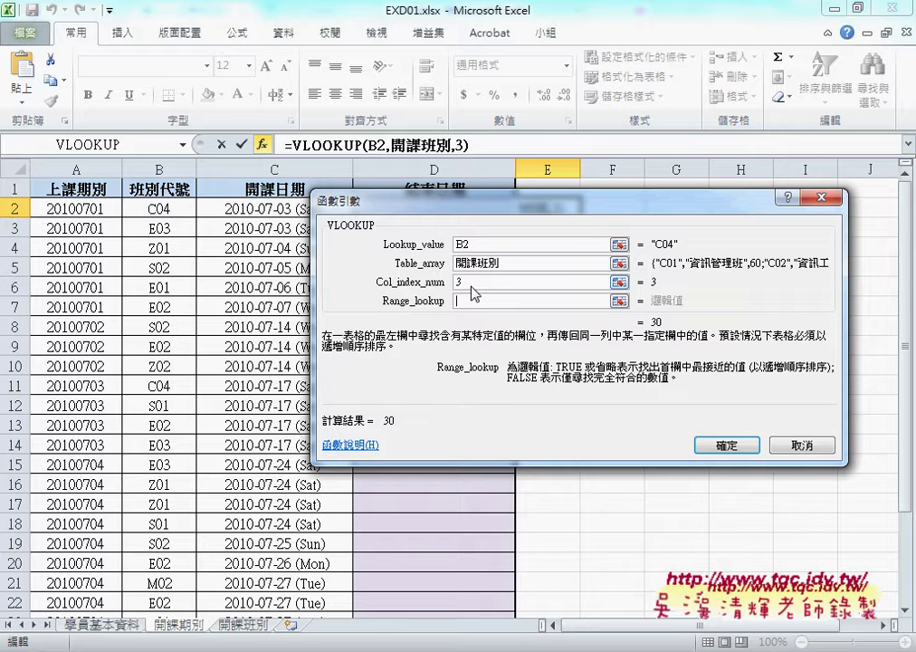
text(0)
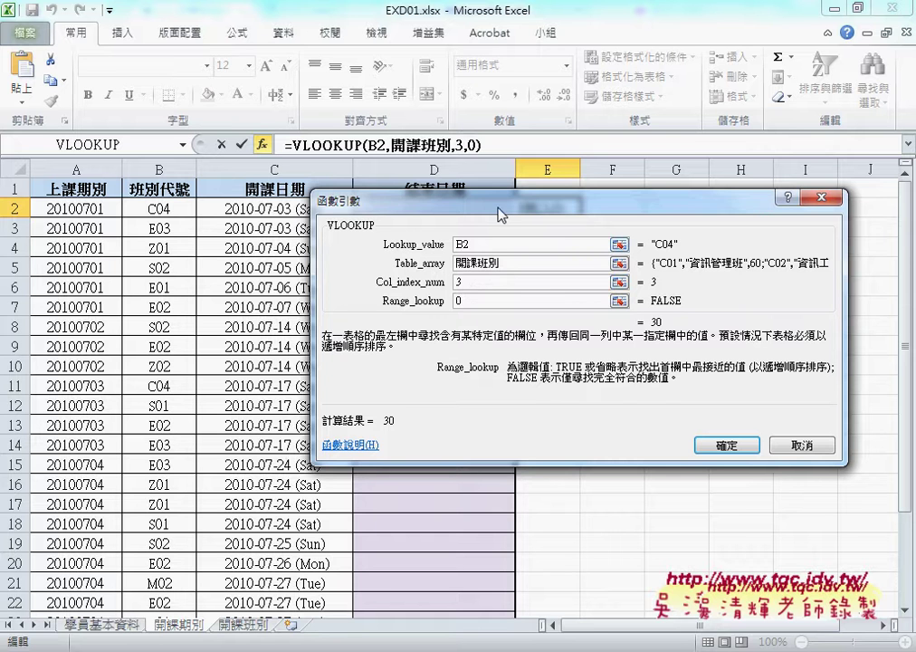
mouse_move(500, 205)
mouse_down()
mouse_move(491, 290)
mouse_move(484, 264)
mouse_up()
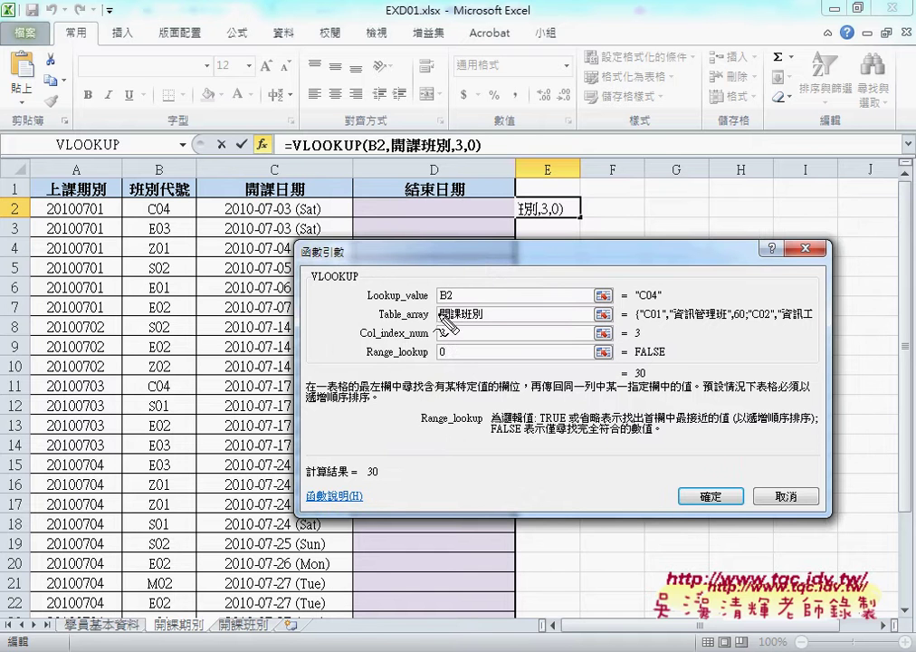
Commit =VLOOKUP(B2,開課班別,3,0) in E2 so it returns 30 class hours for C04.
drag(439, 303, 453, 302)
drag(149, 217, 173, 217)
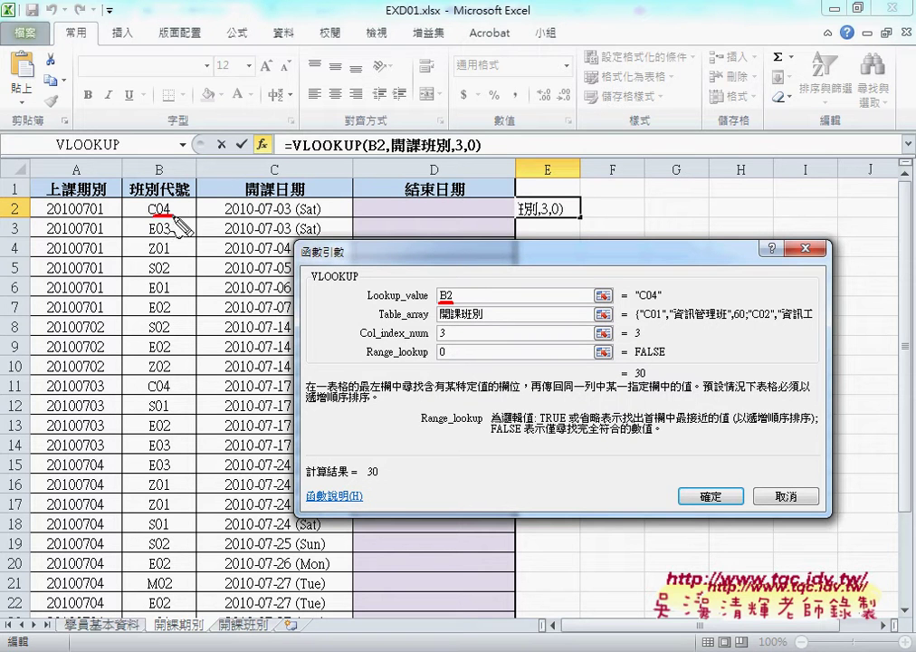
drag(437, 286, 186, 208)
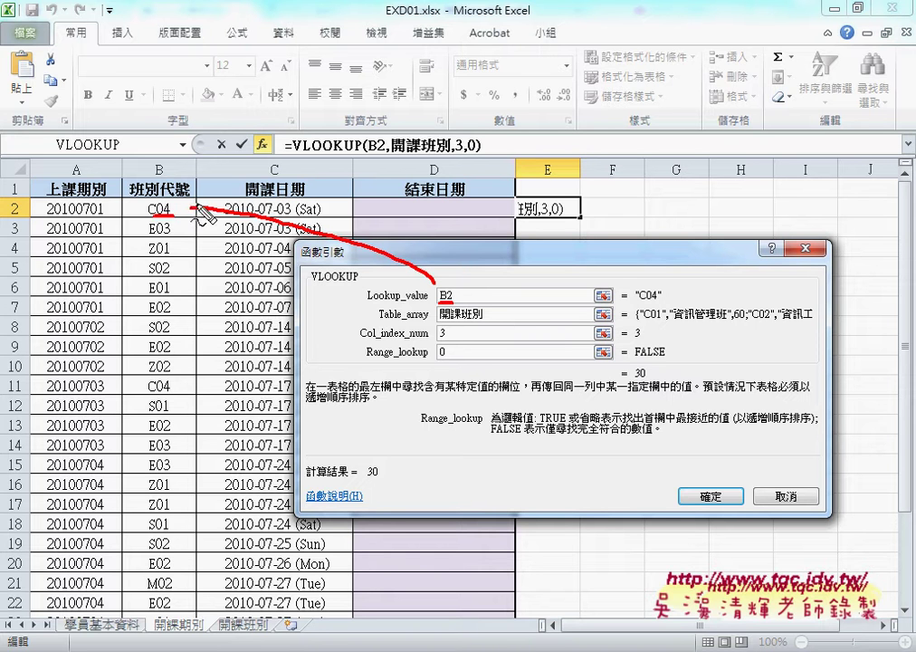
drag(440, 321, 475, 321)
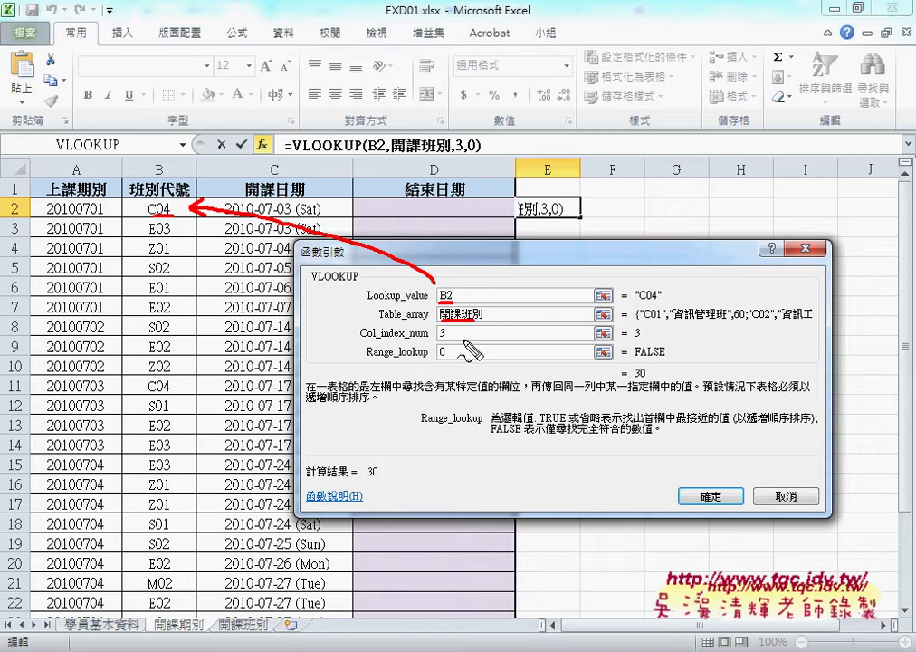
mouse_move(235, 635)
mouse_down()
mouse_move(242, 615)
mouse_move(253, 635)
mouse_up()
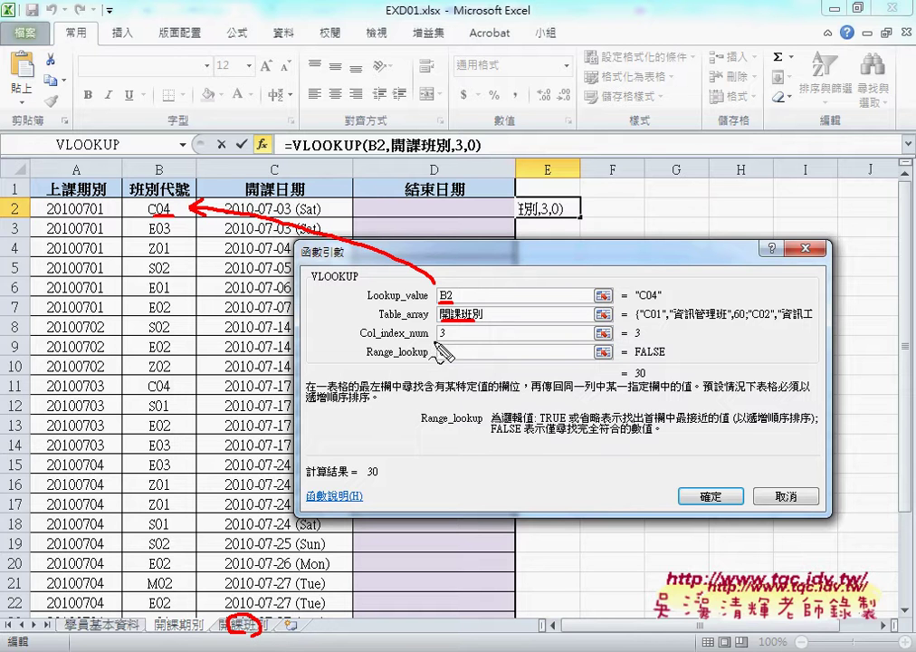
mouse_move(432, 340)
mouse_down()
mouse_move(442, 336)
mouse_move(453, 360)
mouse_up()
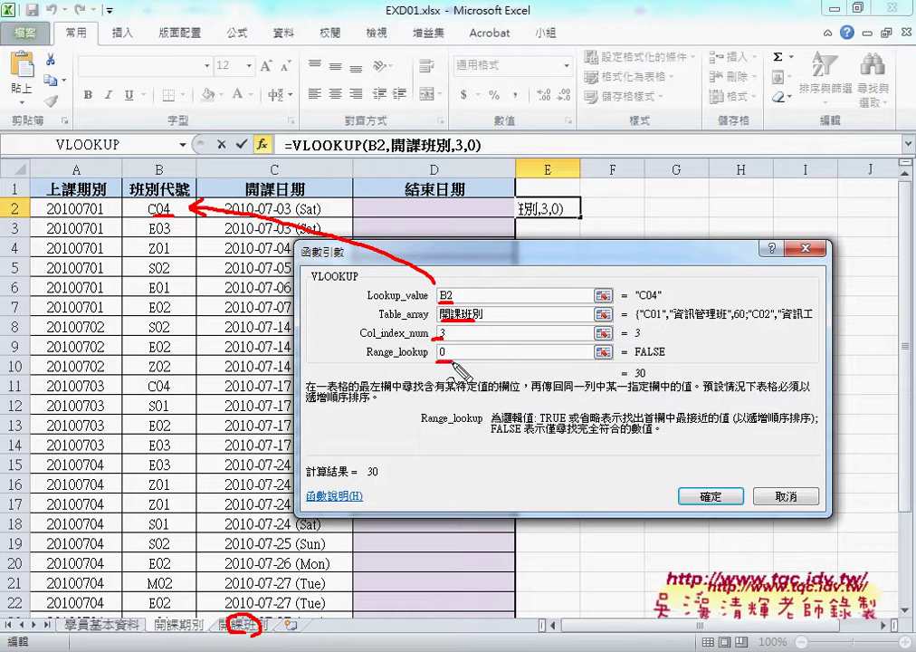
key(Escape)
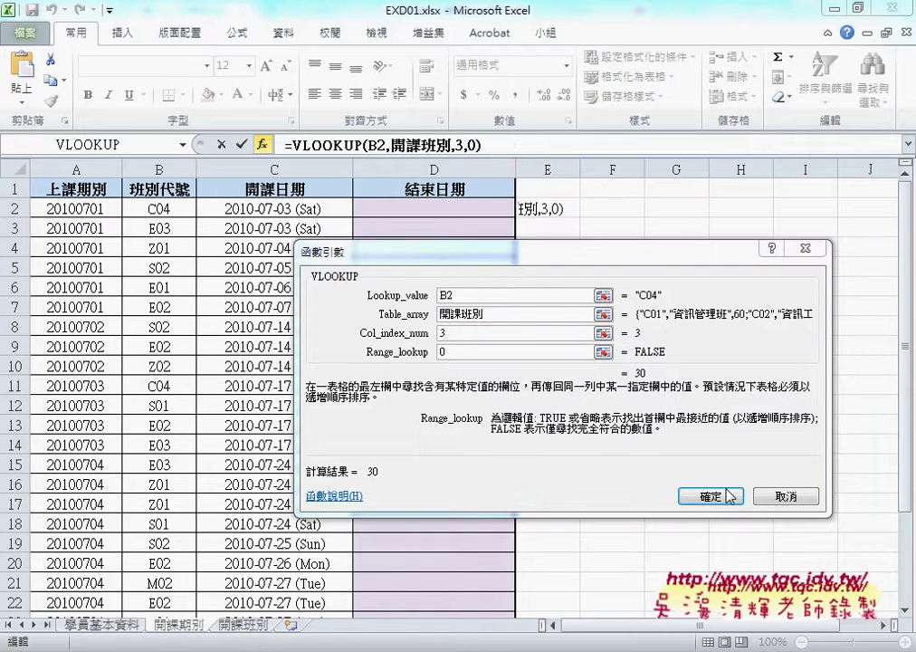
click(730, 495)
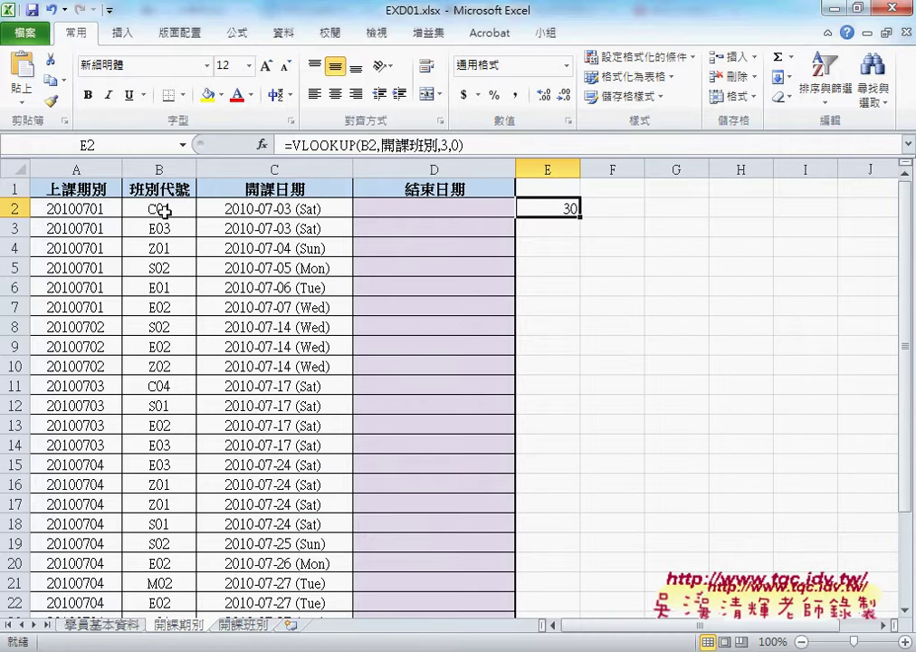
Check that C04 shows 30 class hours on 開課班別, then return to 開課期別 and reopen E2's formula.
click(246, 626)
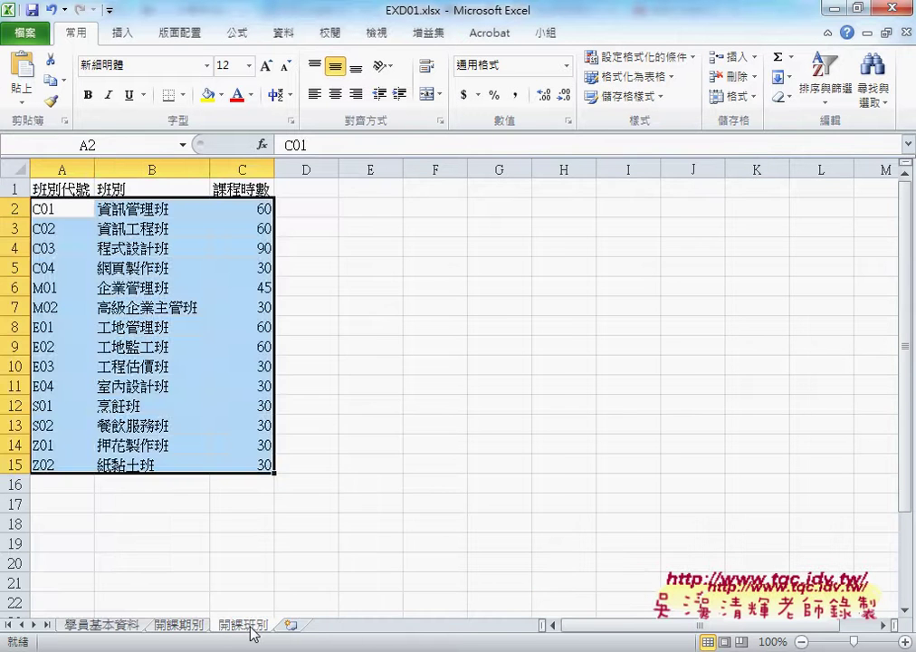
click(54, 271)
click(241, 269)
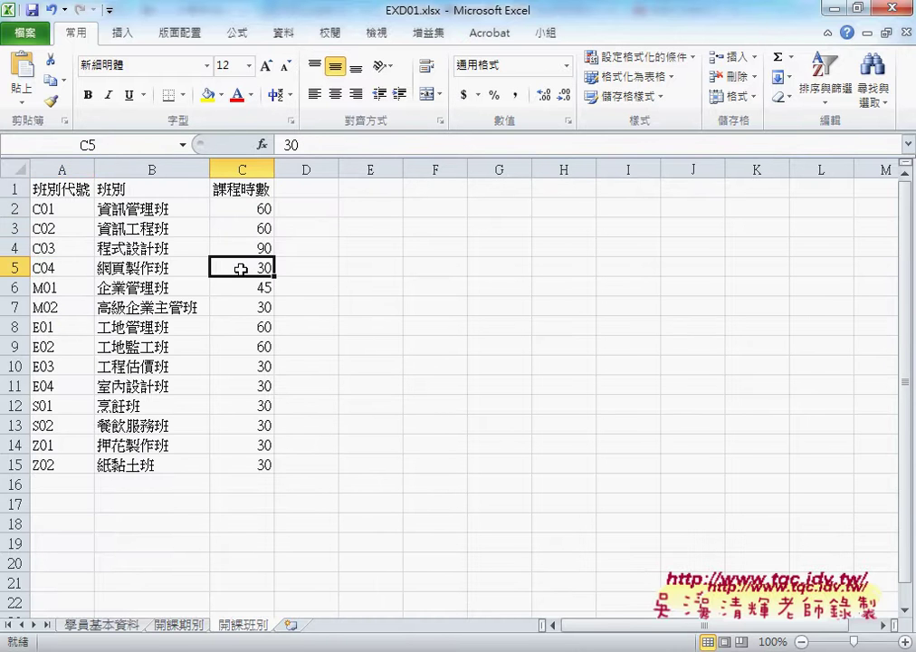
click(184, 626)
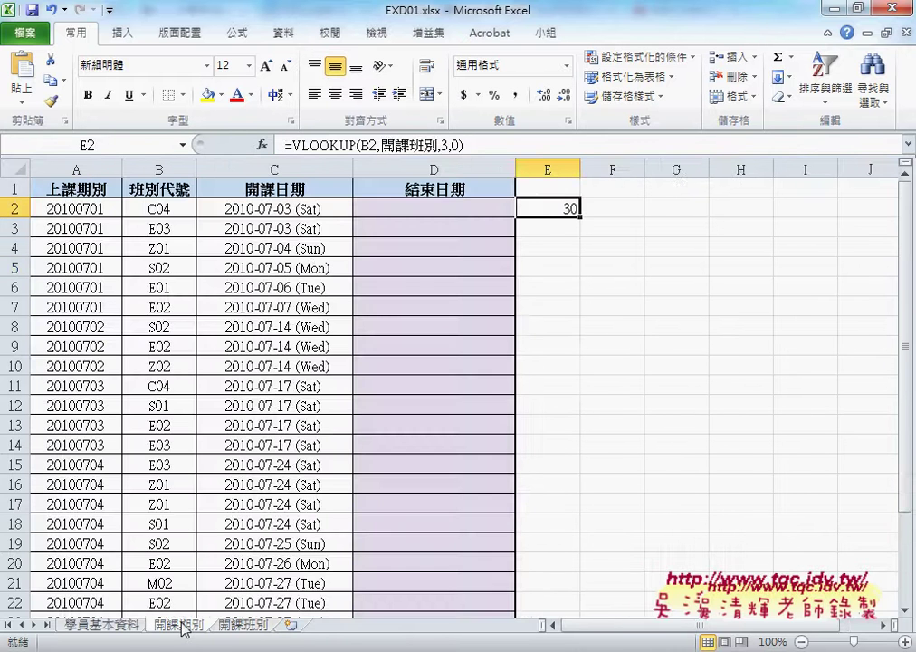
click(496, 149)
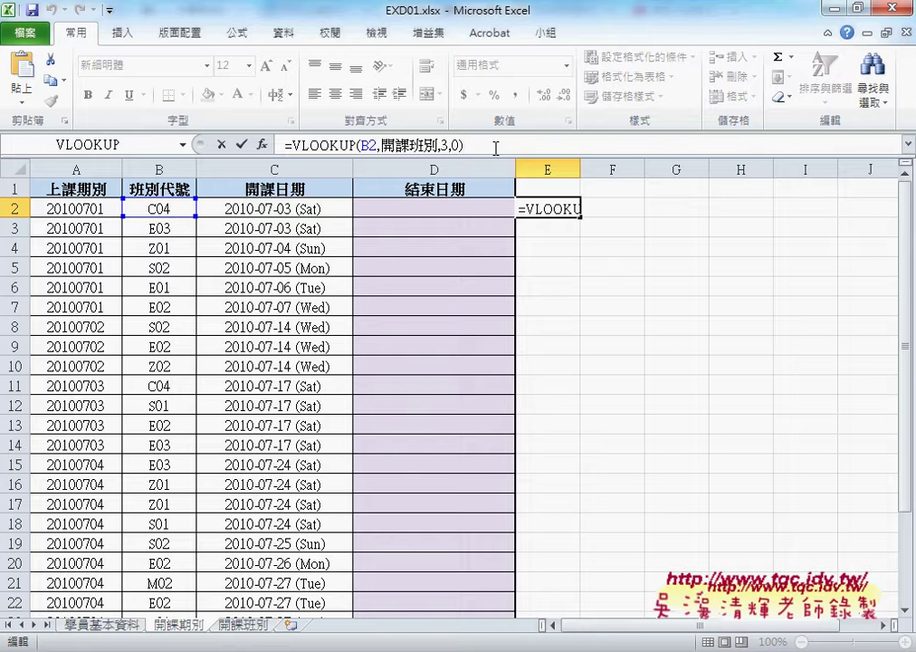
Extend E2's lookup to divide the class hours by 3 and subtract 1.
text(/)
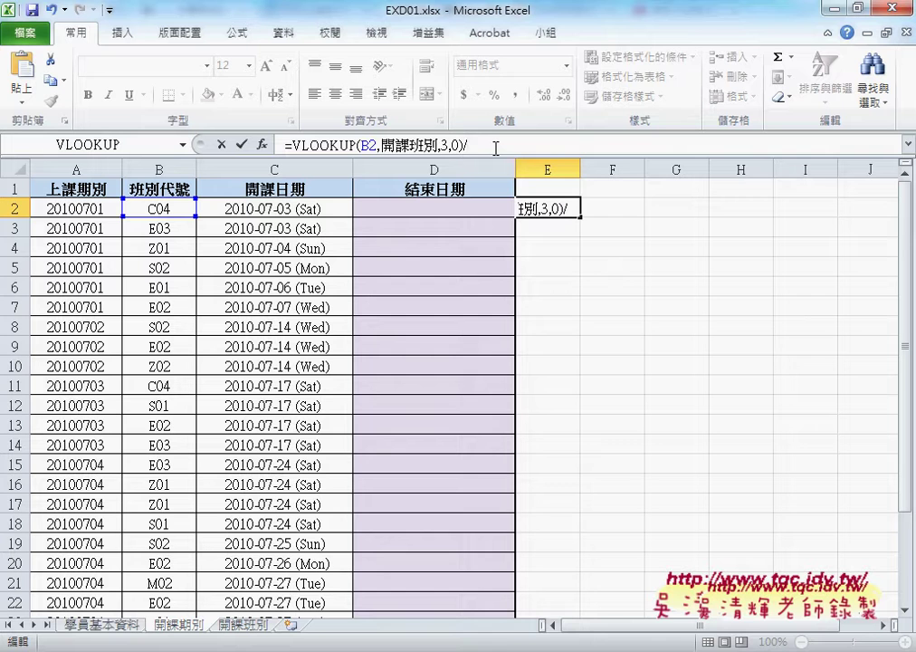
text(3)
key(Return)
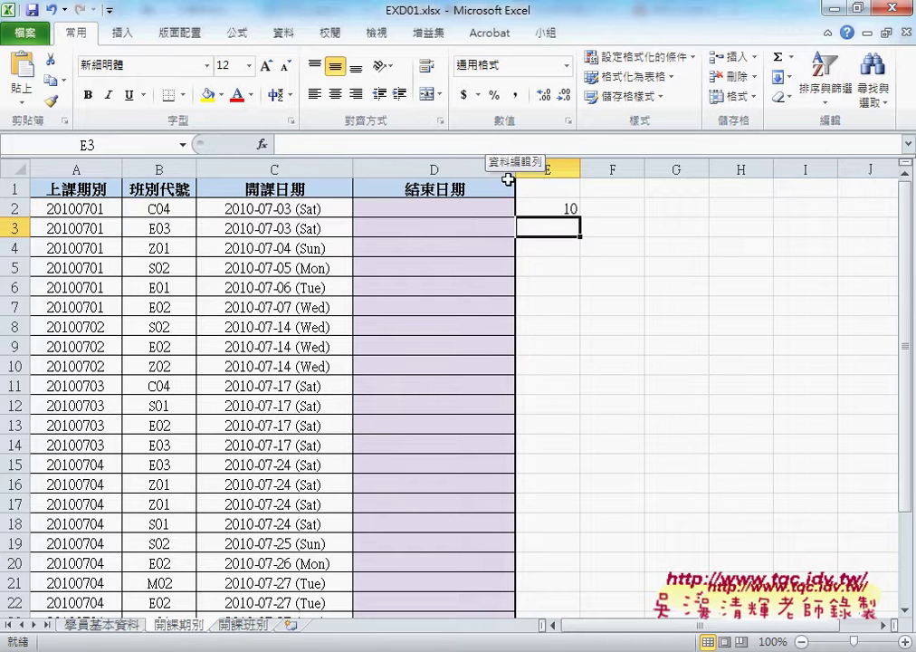
click(552, 209)
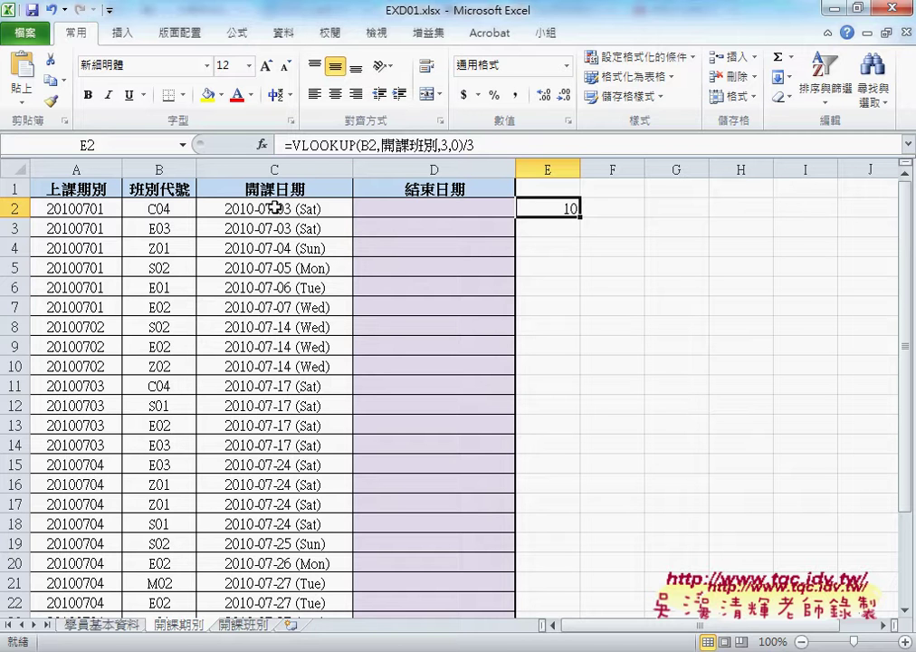
click(493, 145)
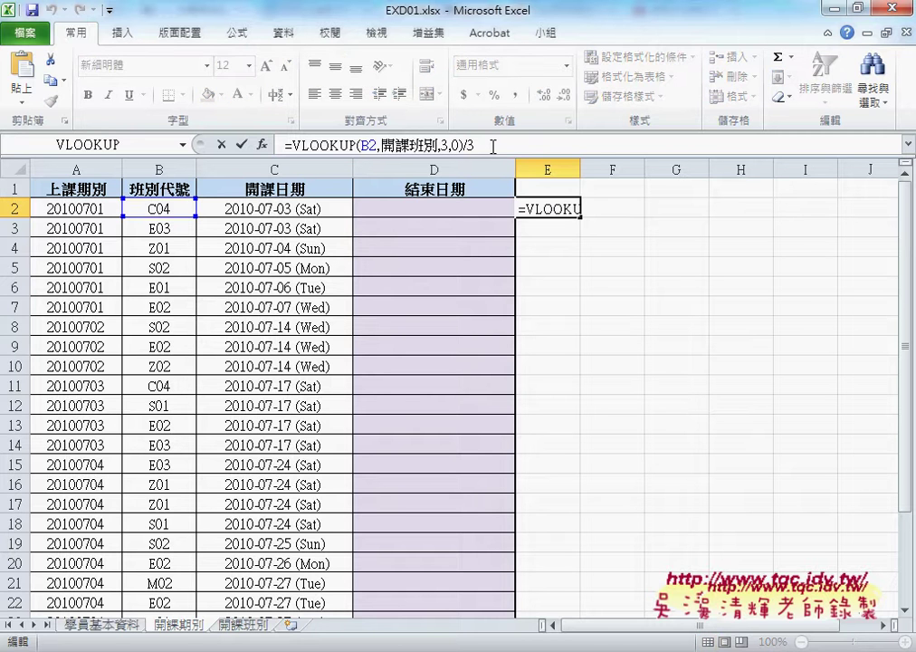
text(-1)
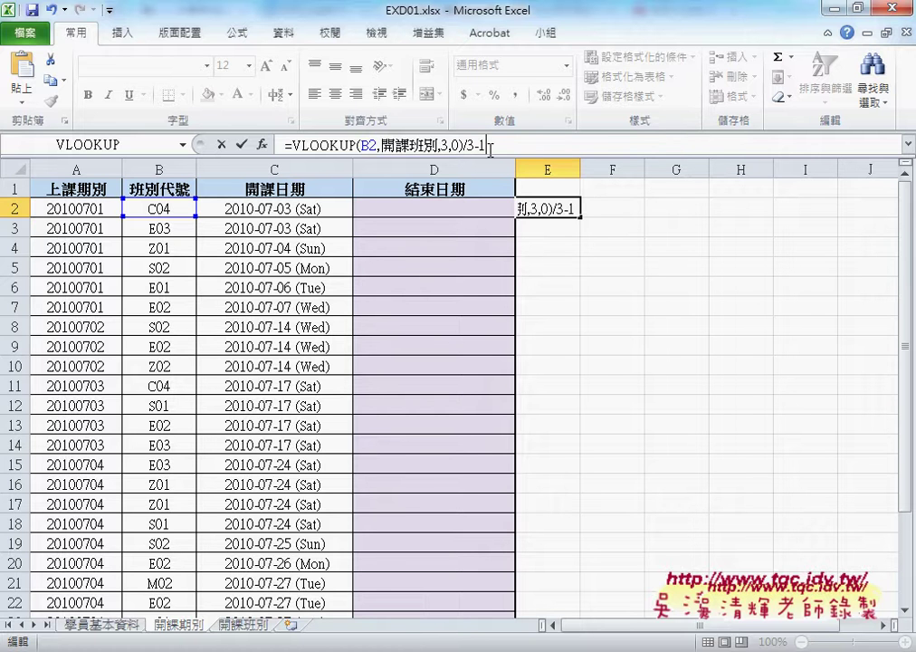
click(240, 144)
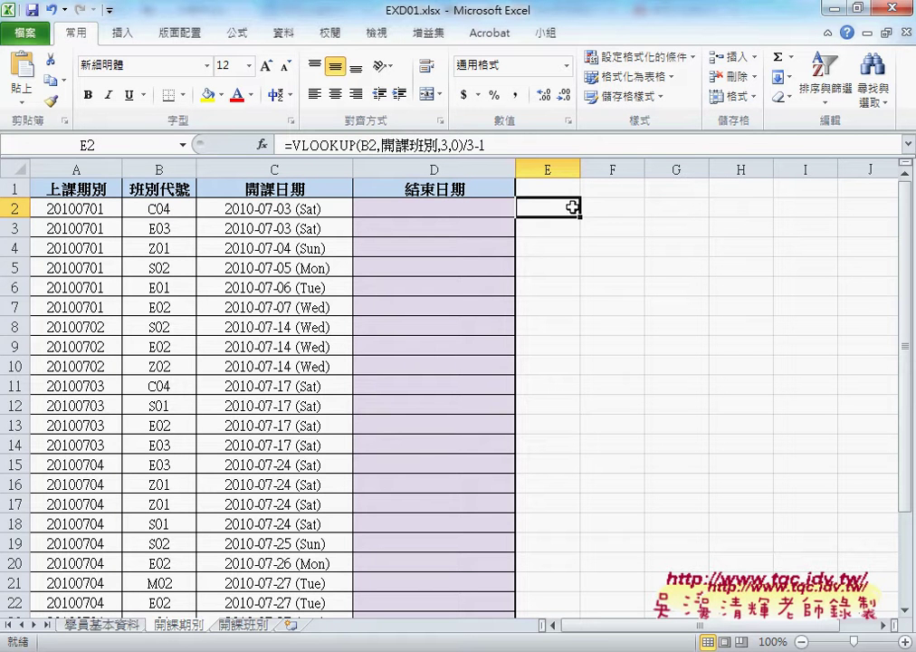
Wrap E2 as =(VLOOKUP(B2,開課班別,3,0)/3-1)*7, giving 63 days.
click(300, 146)
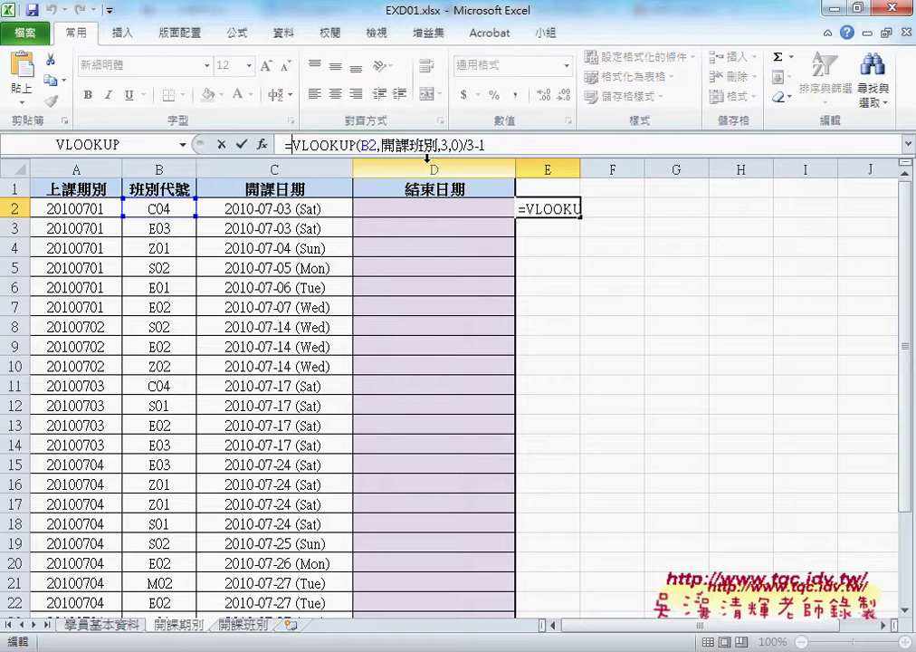
text(()
click(538, 145)
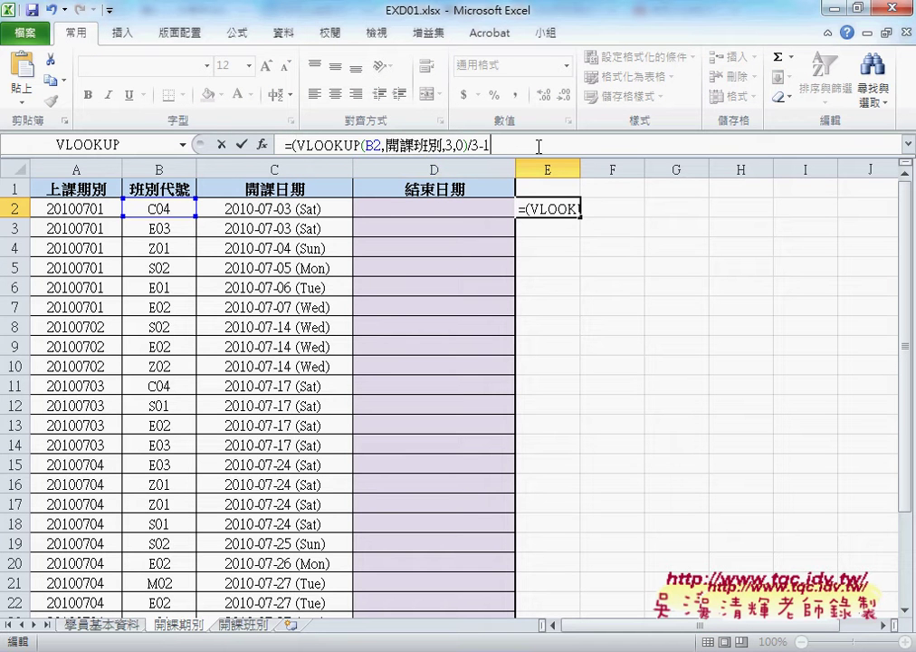
text())
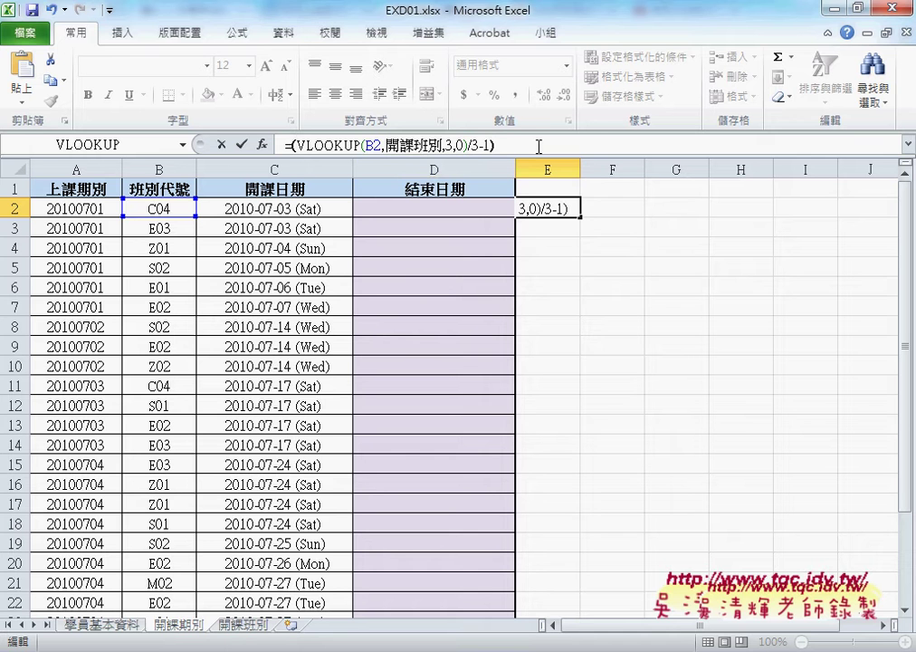
text(*)
text(7)
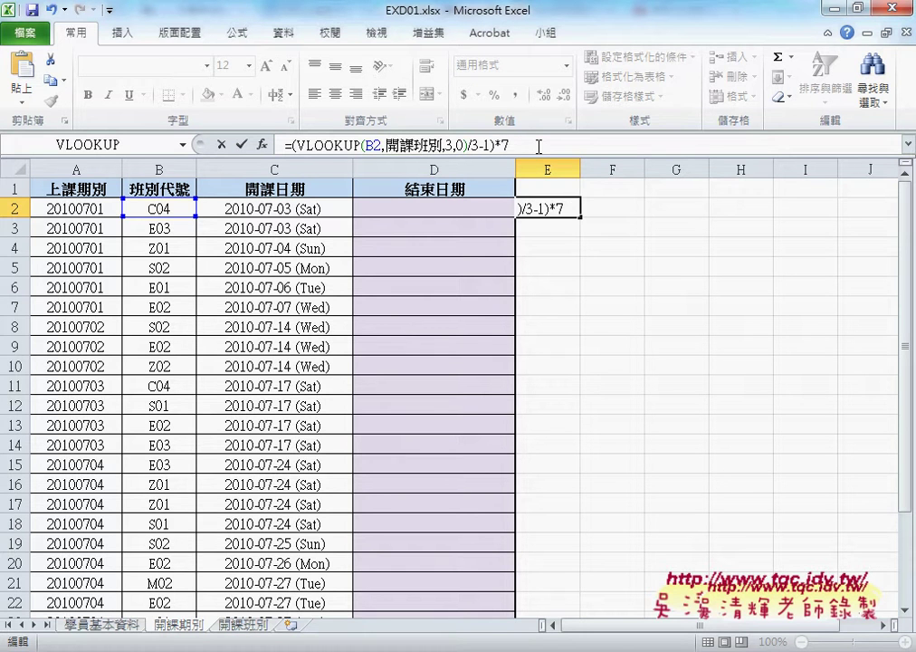
click(242, 144)
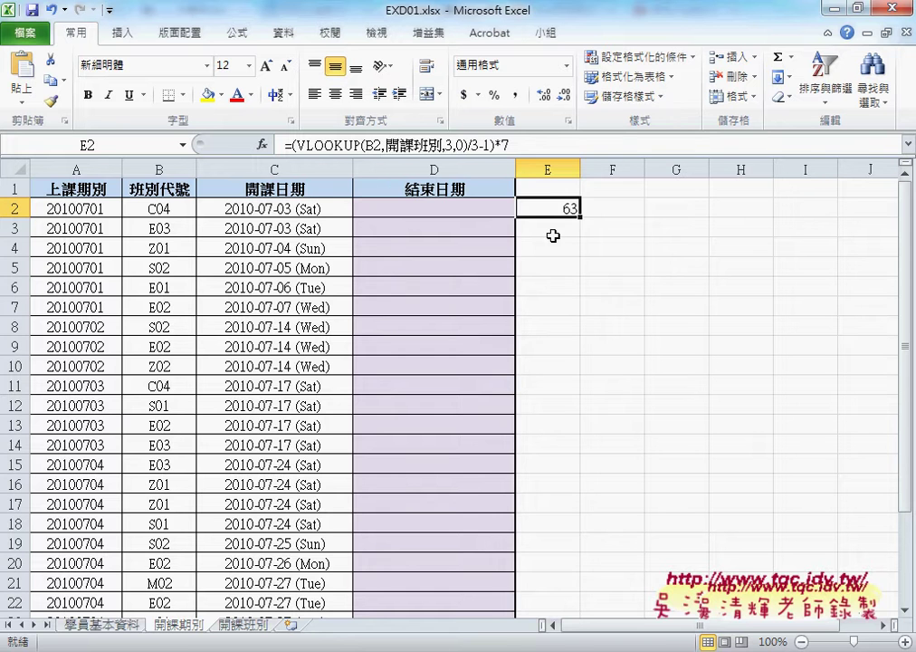
Fill E2's day-offset formula down to E28, showing 63 or 133 days, and review row 2.
mouse_move(580, 216)
mouse_down()
mouse_move(574, 630)
mouse_move(570, 586)
mouse_up()
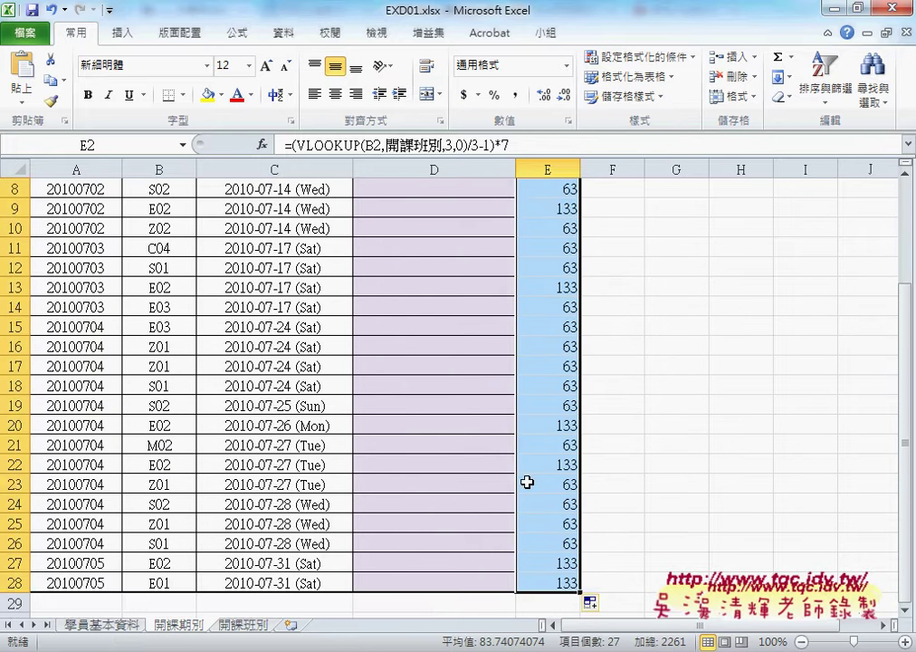
scroll(534, 389, up, 2)
scroll(552, 254, up, 1)
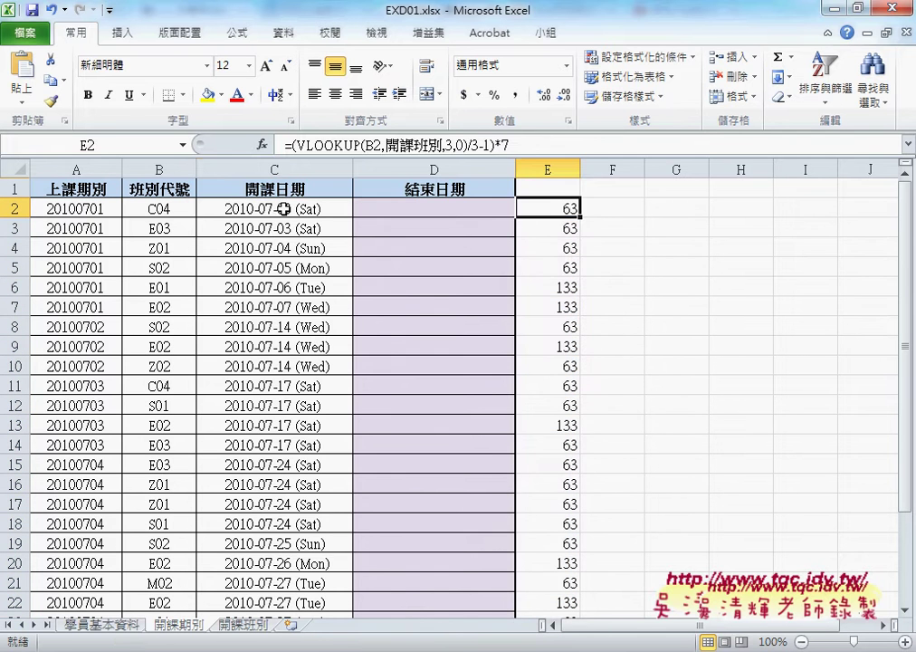
click(337, 207)
click(412, 207)
click(275, 210)
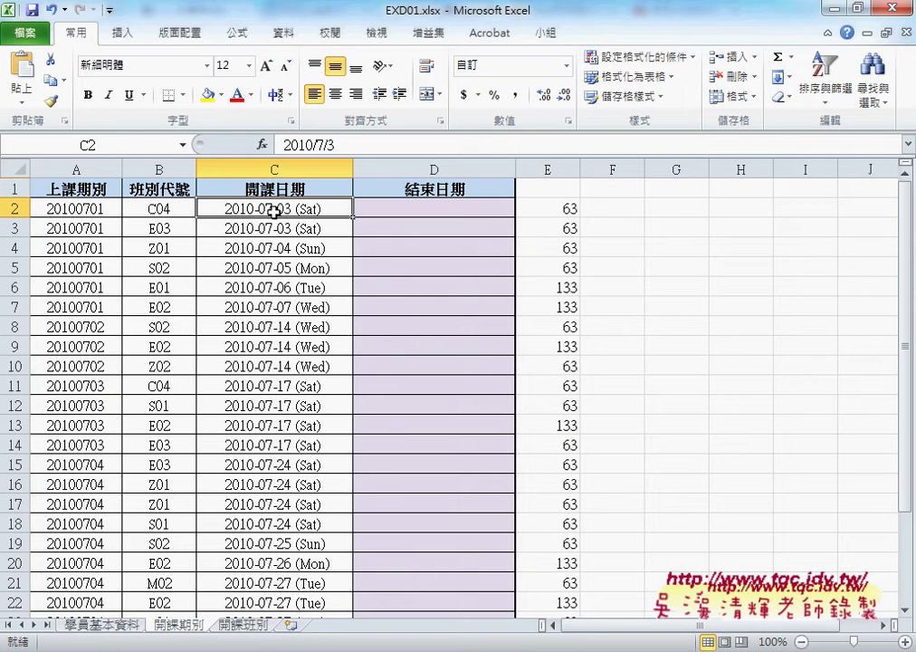
click(561, 209)
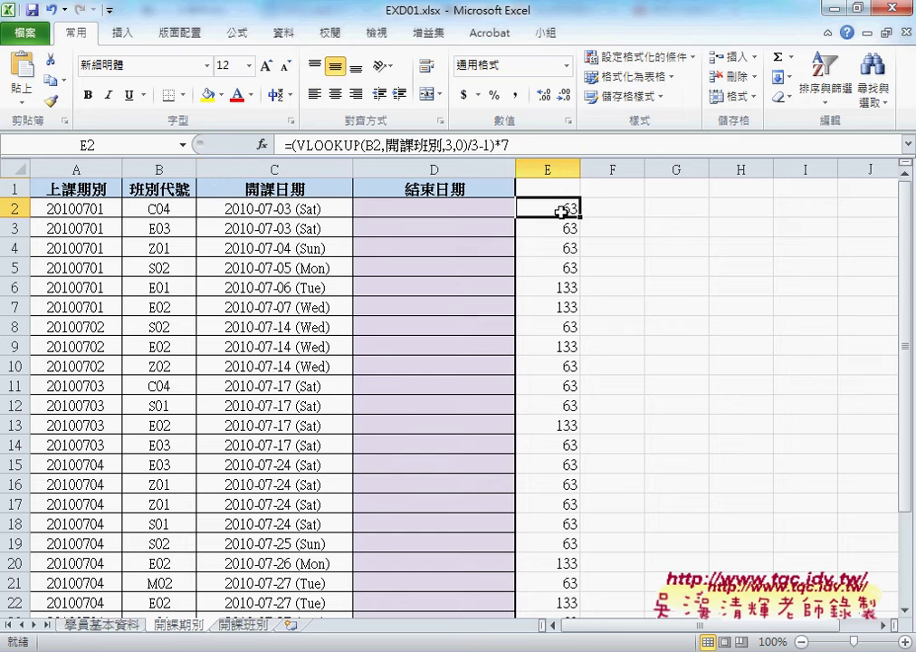
click(446, 211)
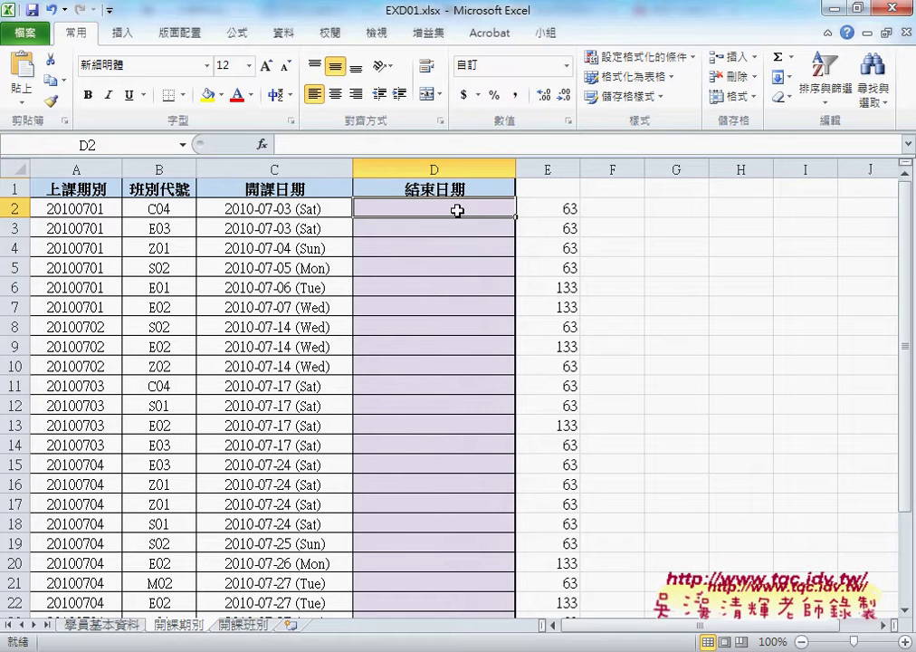
Enter =C2+E2 in D2 to compute the first end date, 2010-09-04 (Sat).
click(328, 147)
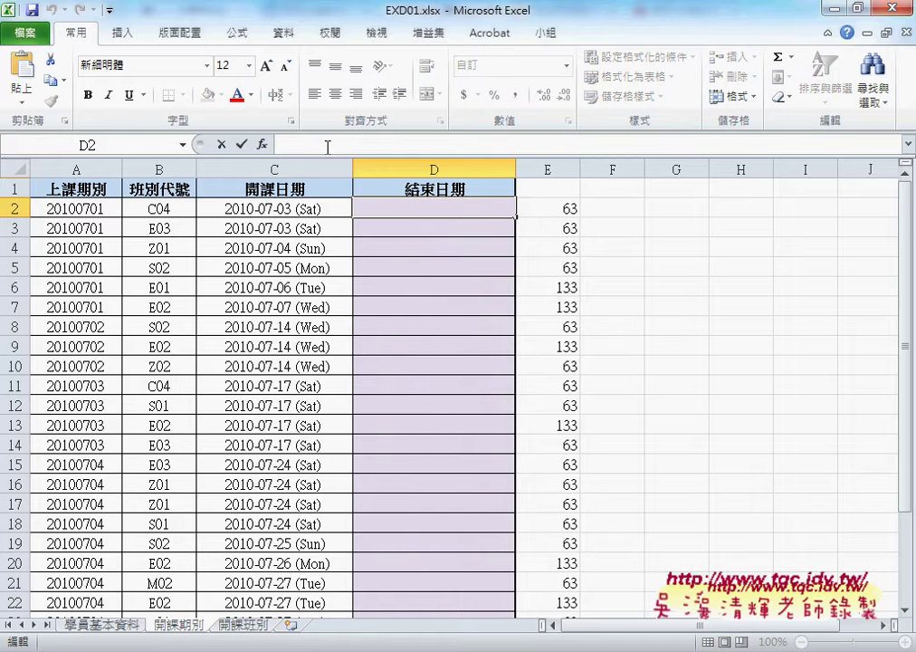
text(=)
click(304, 208)
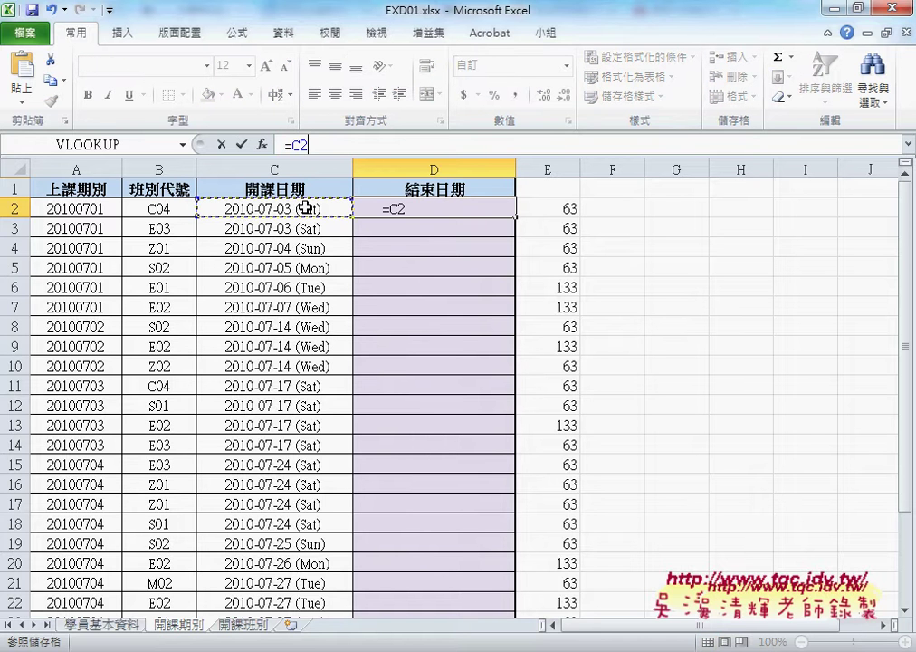
text(+)
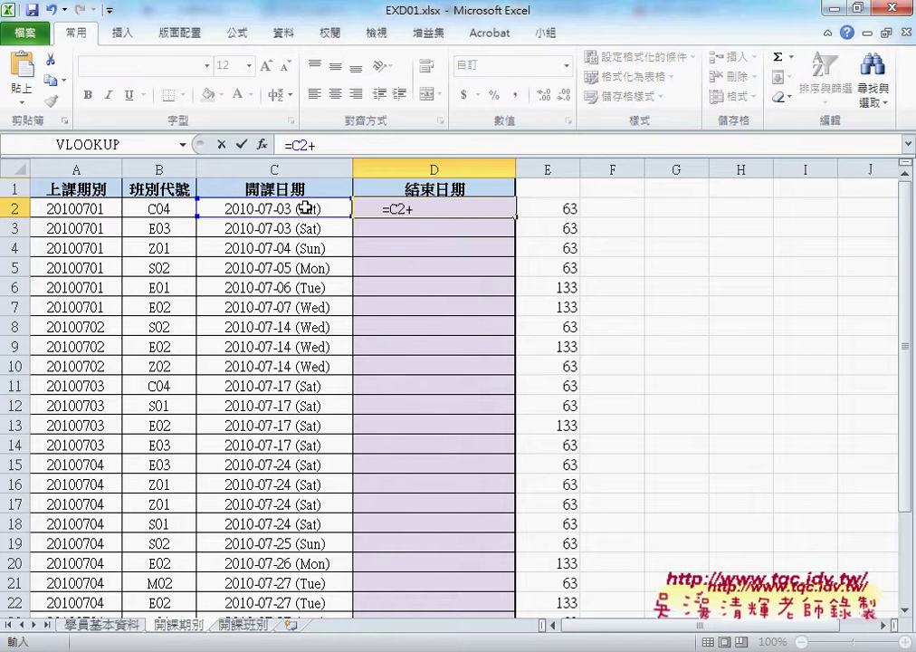
click(558, 210)
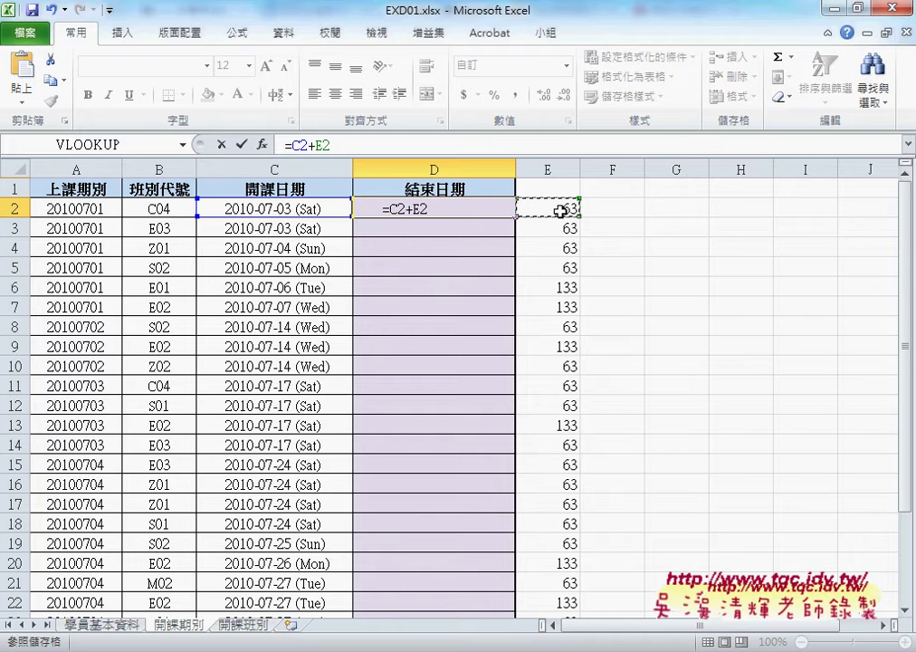
click(241, 144)
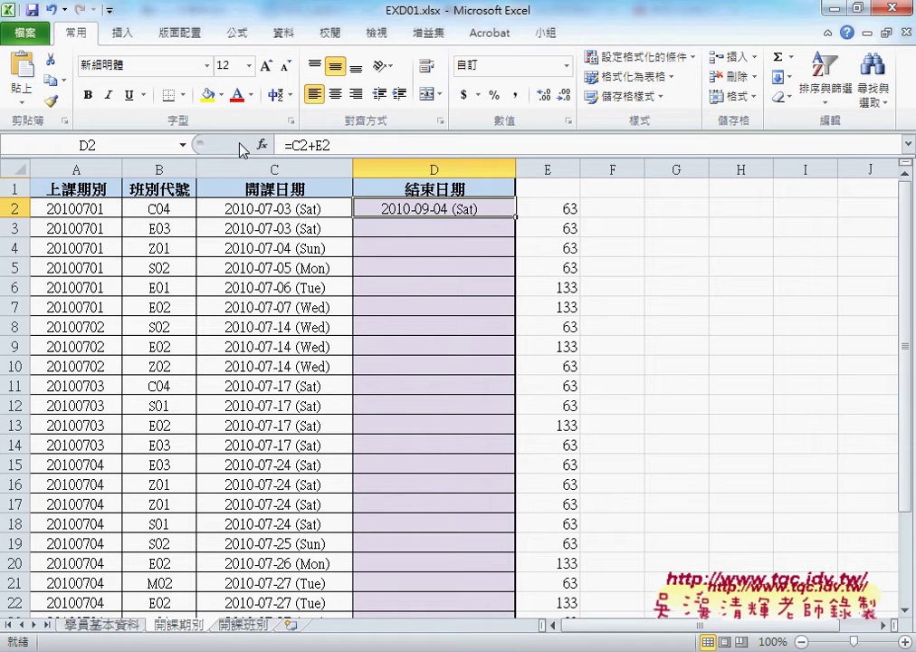
Double-check E2 and C2, then fill D2's end-date formula down the 結束日期 column.
click(557, 209)
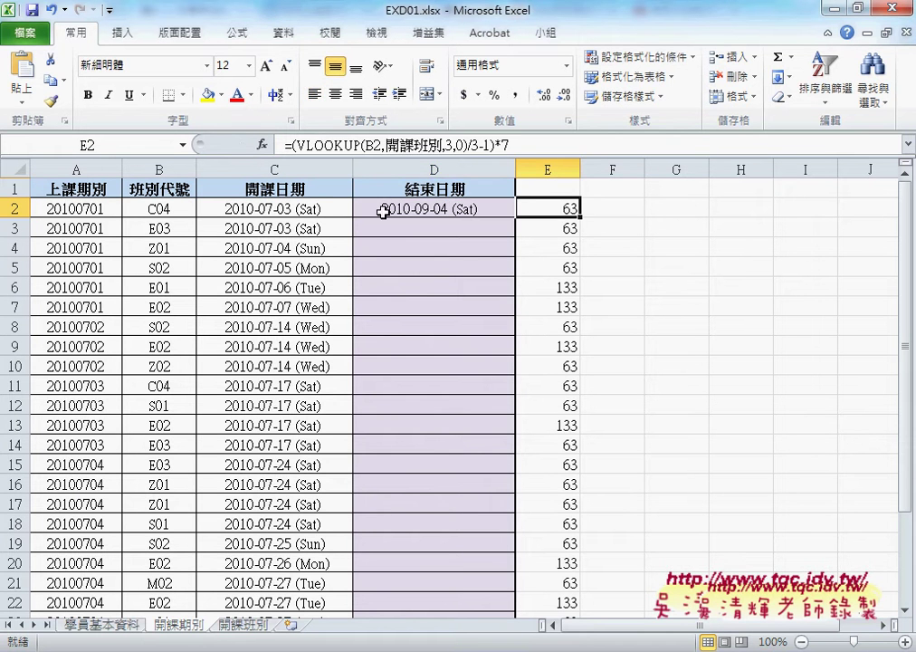
click(292, 207)
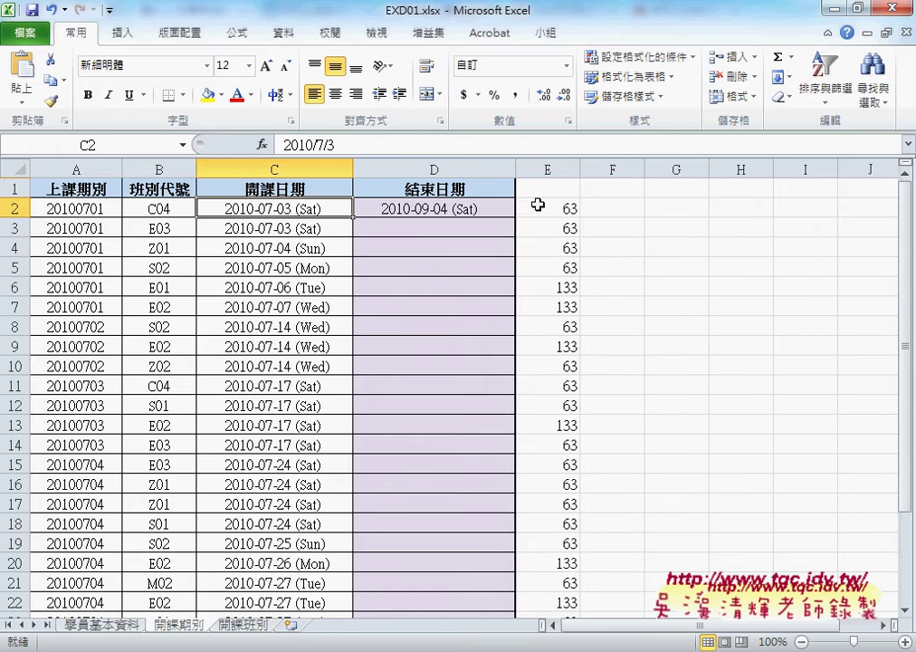
click(469, 207)
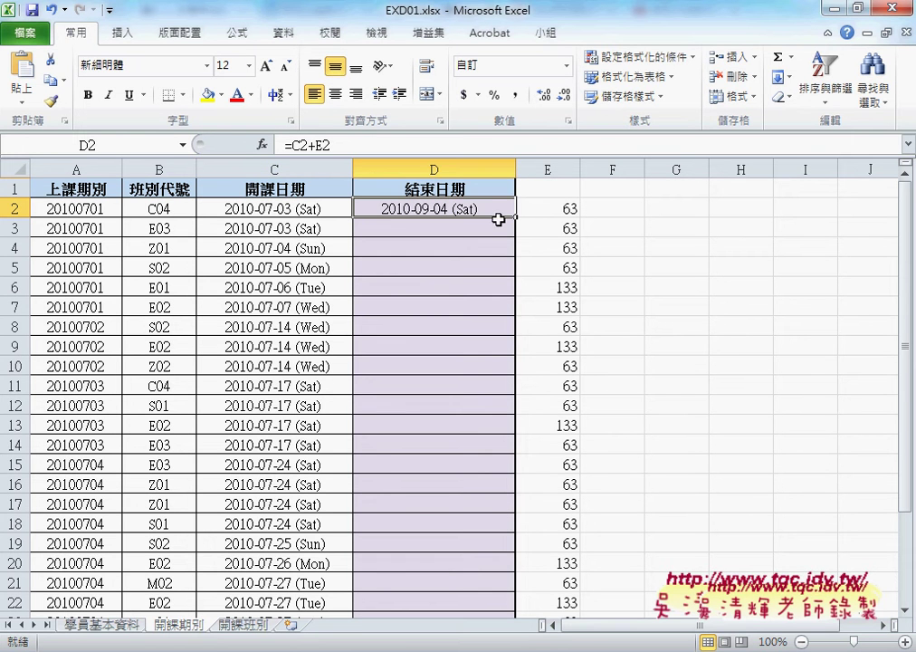
double_click(515, 217)
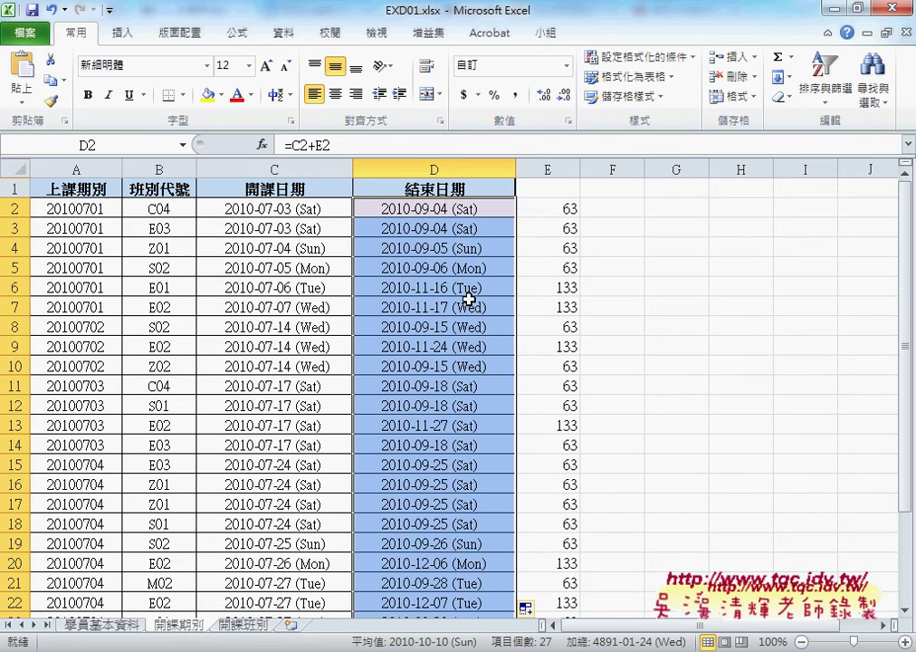